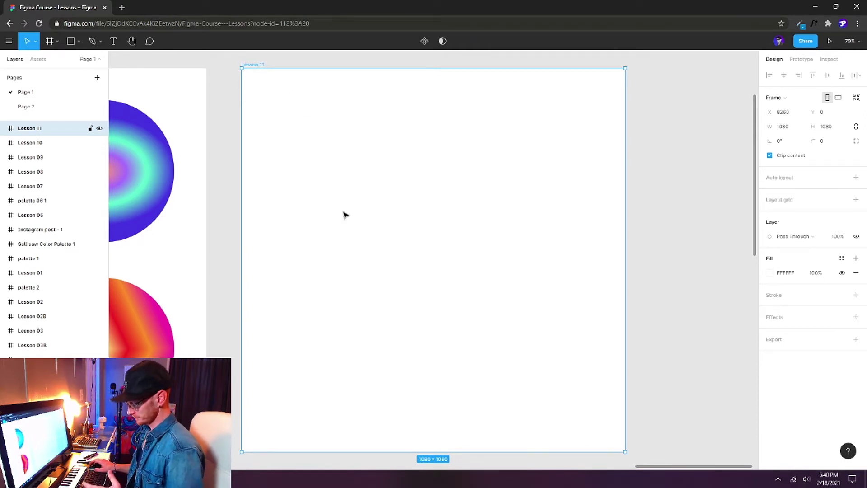
# Step: Switch to the Text tool to begin adding text in the Lesson 11 frame
pyautogui.press('t')
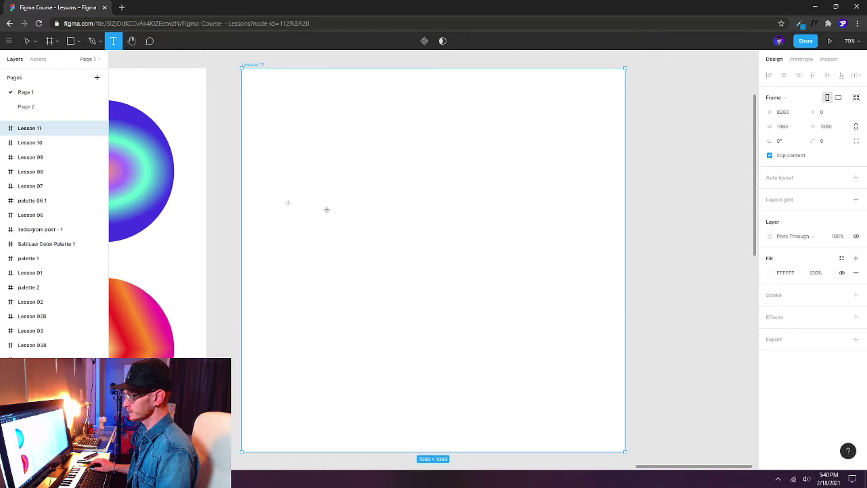
# Step: Type 'Button' in Roboto Black size 64 and move it to the frame centre
pyautogui.click(345, 189)
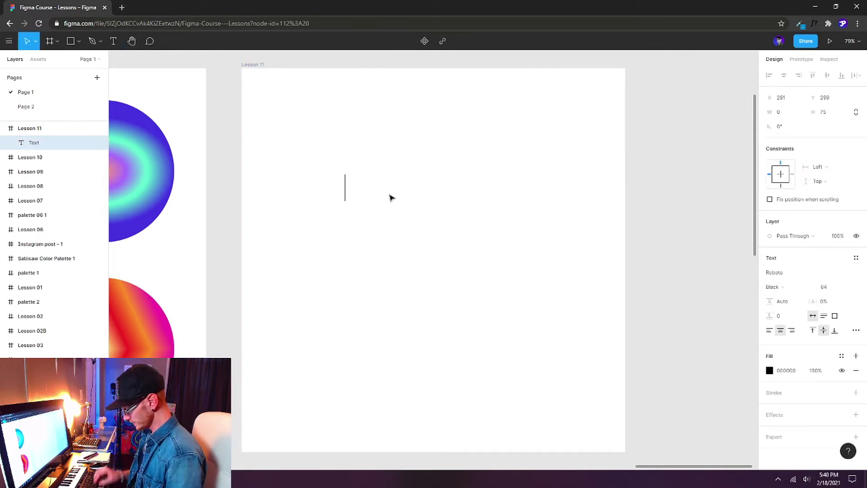
pyautogui.write('Button')
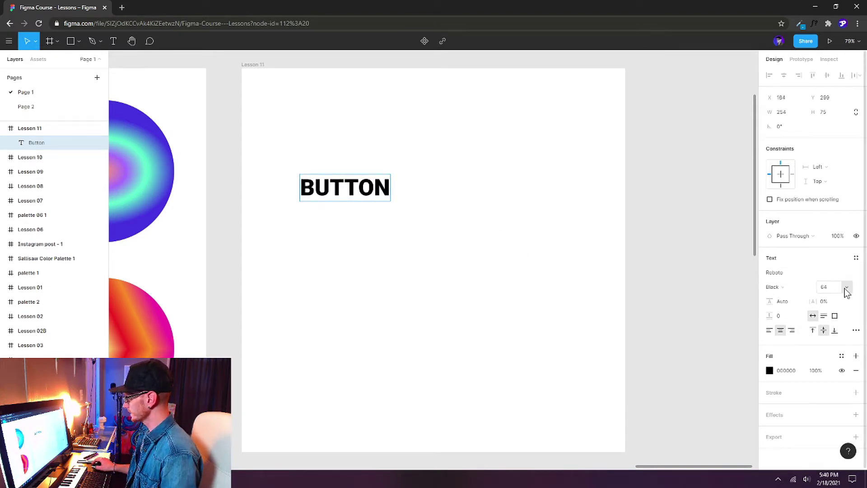
pyautogui.click(846, 292)
pyautogui.click(839, 290)
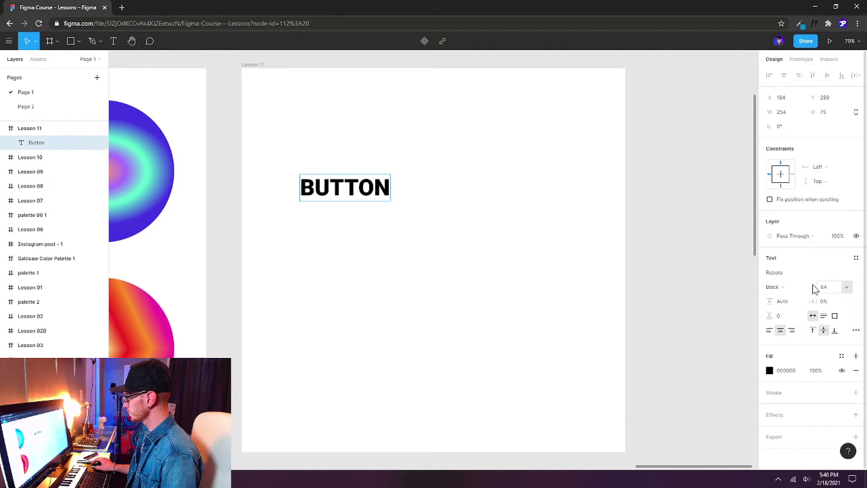
pyautogui.moveTo(357, 215); pyautogui.dragTo(447, 217)
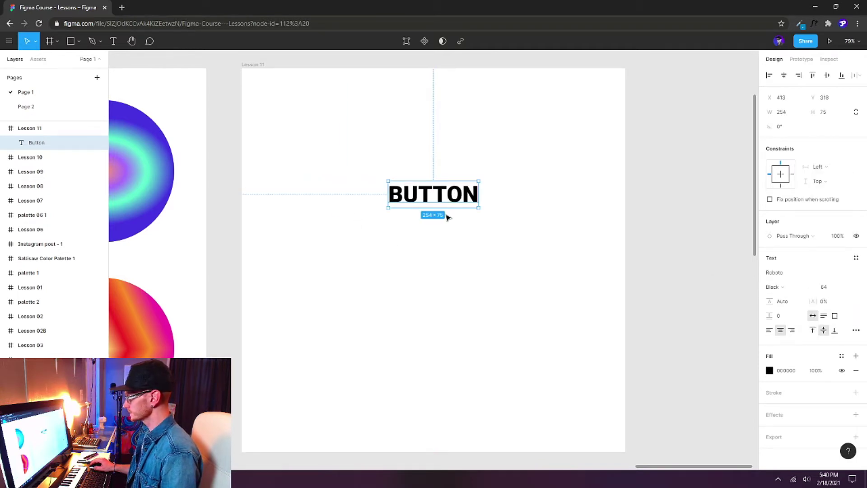
pyautogui.rightClick(454, 190)
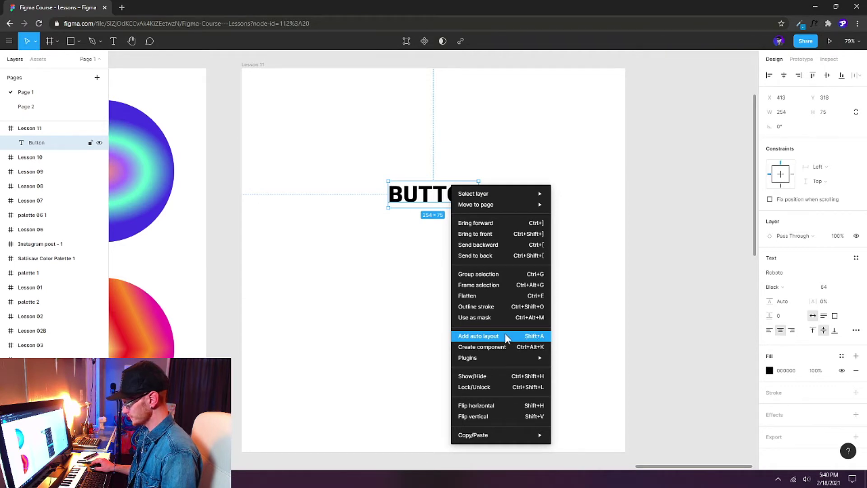
# Step: Wrap the BUTTON text in horizontal auto-layout Frame 1 with a 1 px black stroke
pyautogui.click(532, 338)
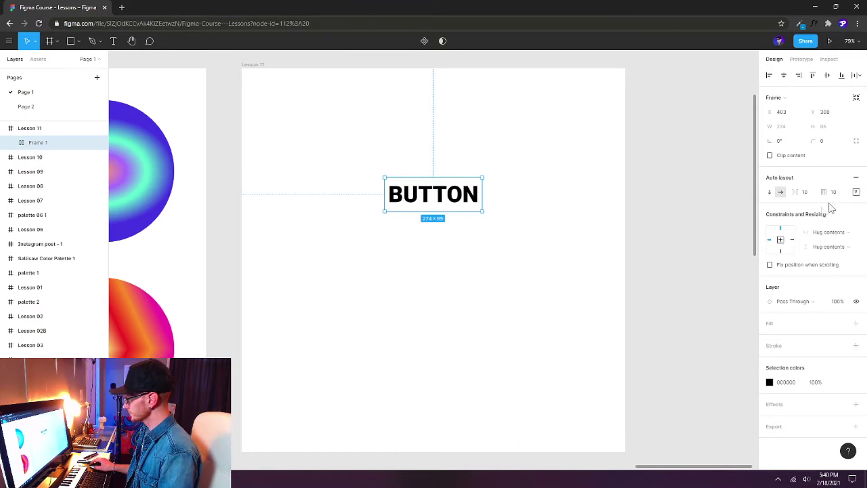
pyautogui.click(781, 192)
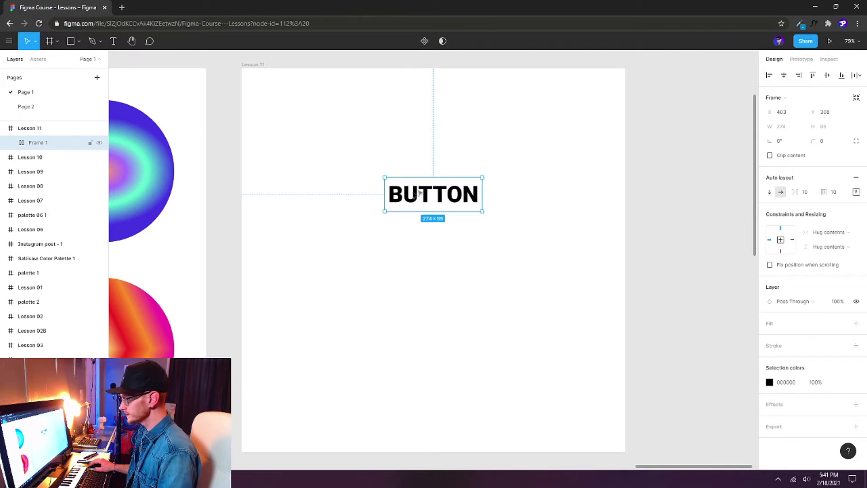
pyautogui.click(856, 345)
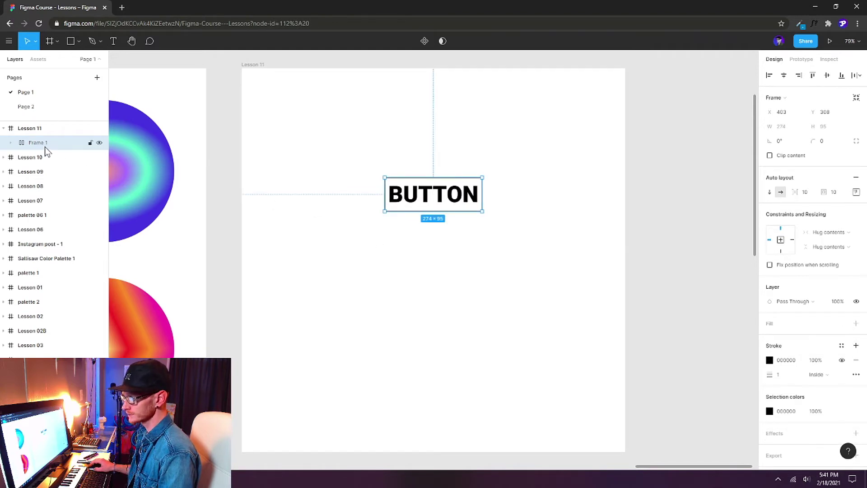
pyautogui.click(11, 144)
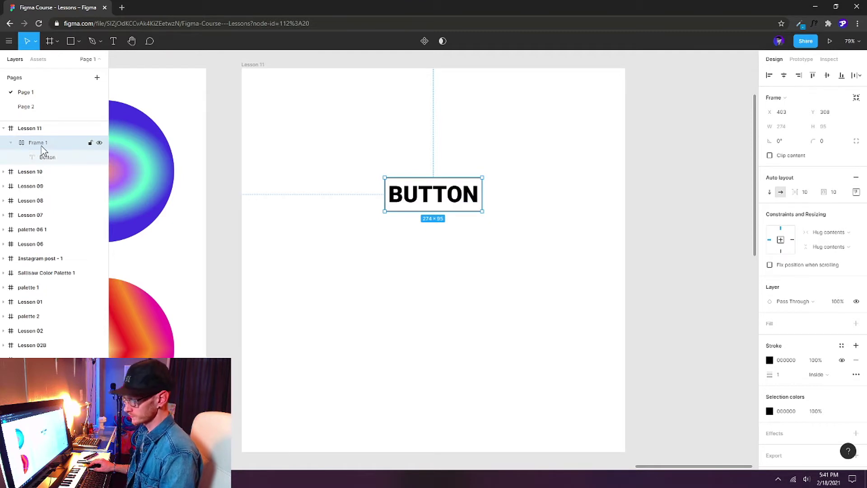
pyautogui.click(436, 254)
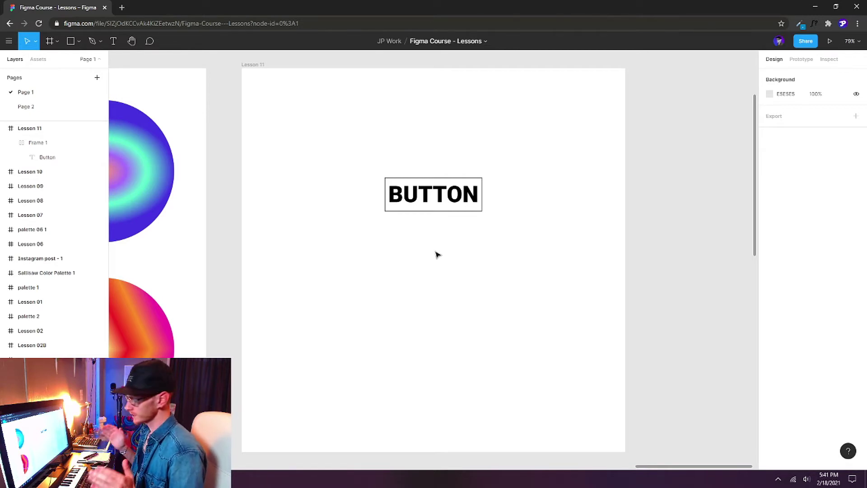
pyautogui.click(452, 196)
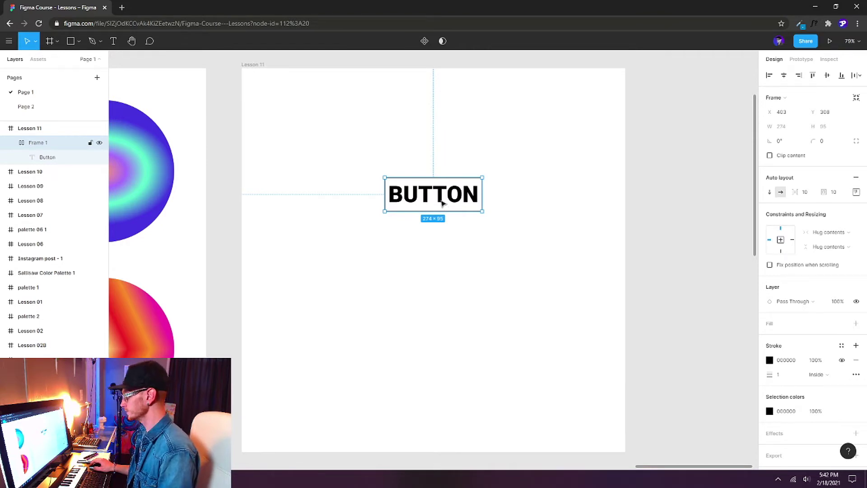
pyautogui.click(793, 375)
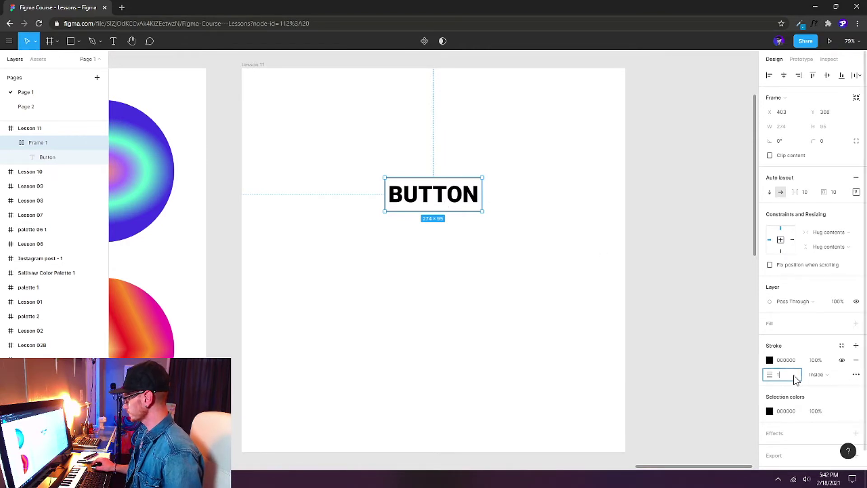
# Step: Make the button's border 4 px outside and round its corners to 6
pyautogui.click(828, 378)
pyautogui.click(832, 386)
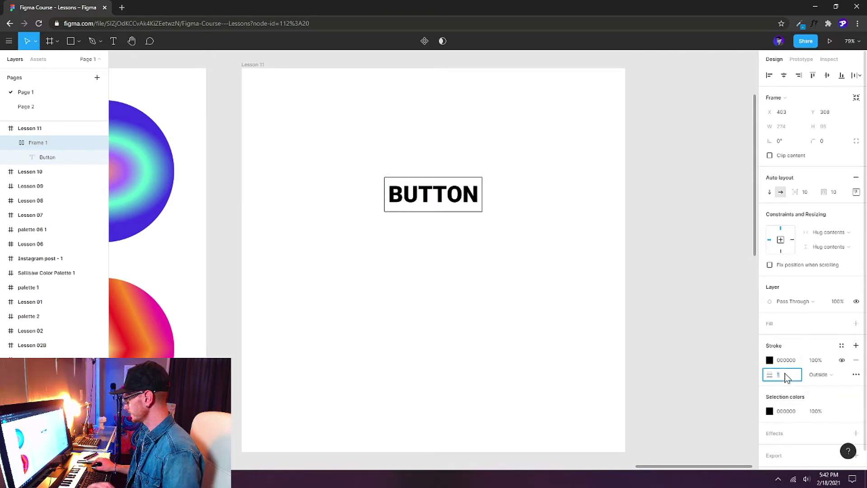
pyautogui.write('3')
pyautogui.press('Return')
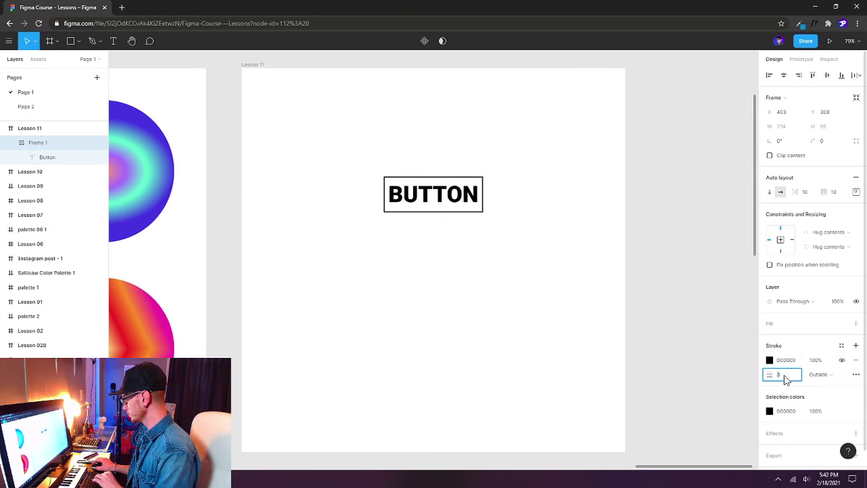
pyautogui.press('Up')
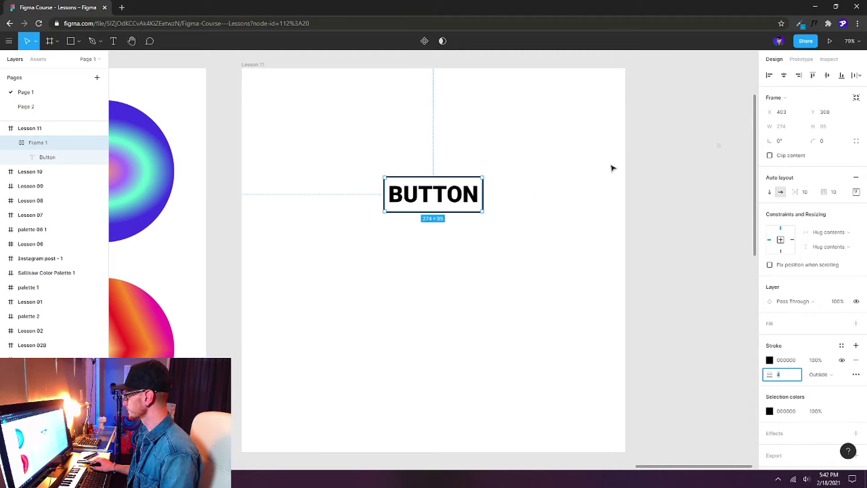
pyautogui.click(829, 145)
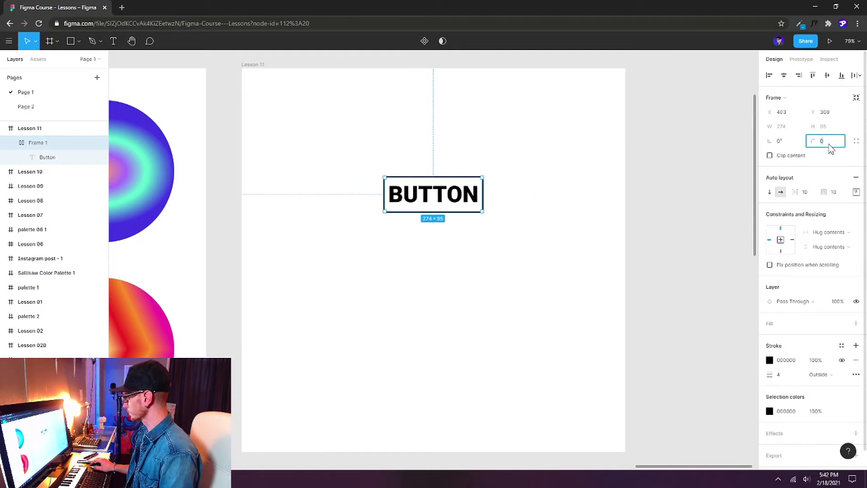
pyautogui.press('Return')
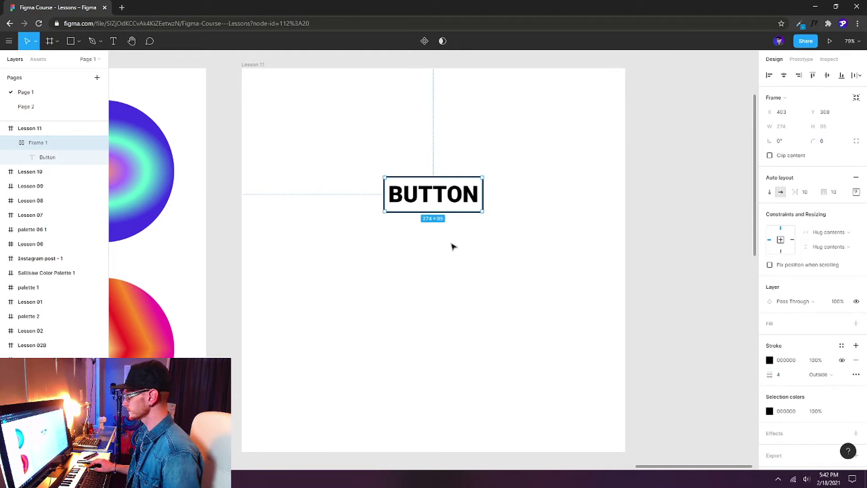
pyautogui.click(453, 246)
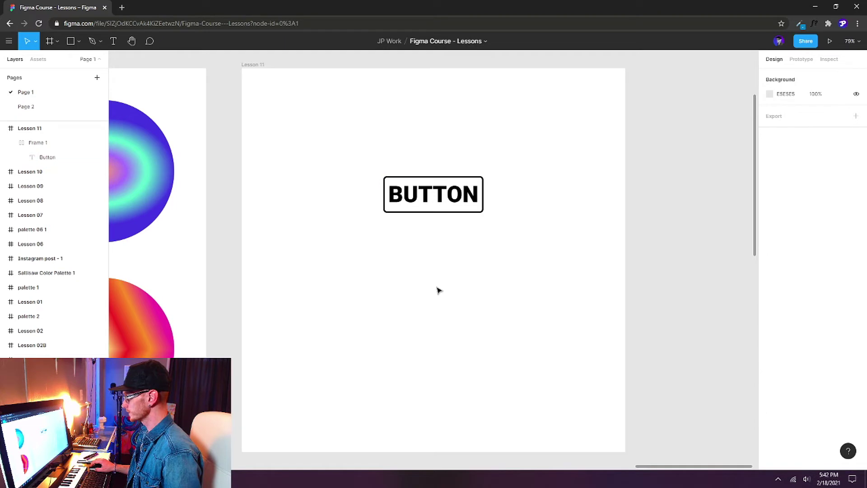
pyautogui.click(435, 202)
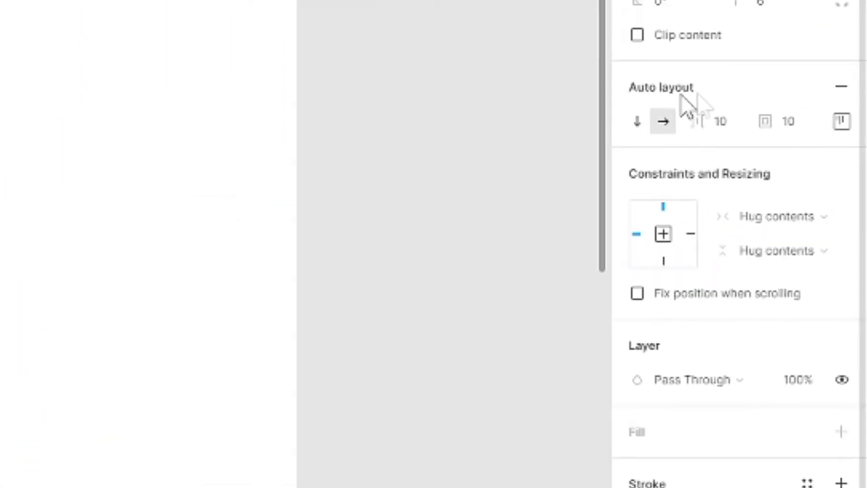
# Step: Centre the button text and set left and right padding to 20
pyautogui.click(842, 125)
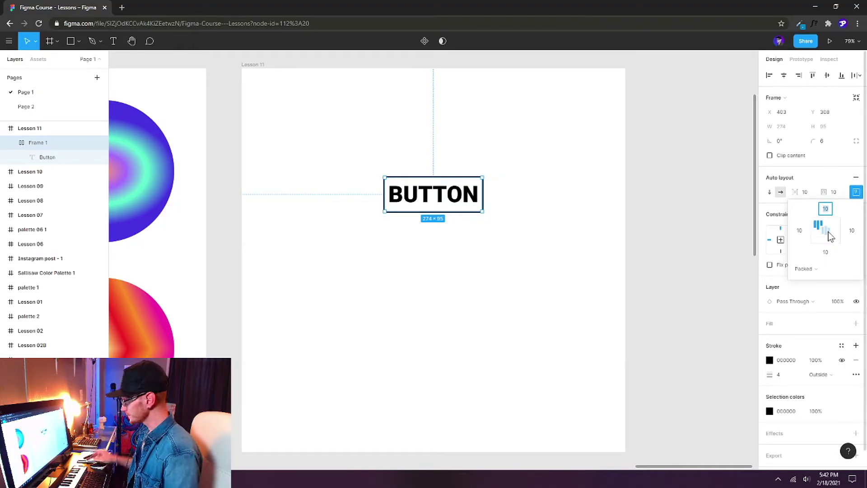
pyautogui.click(827, 231)
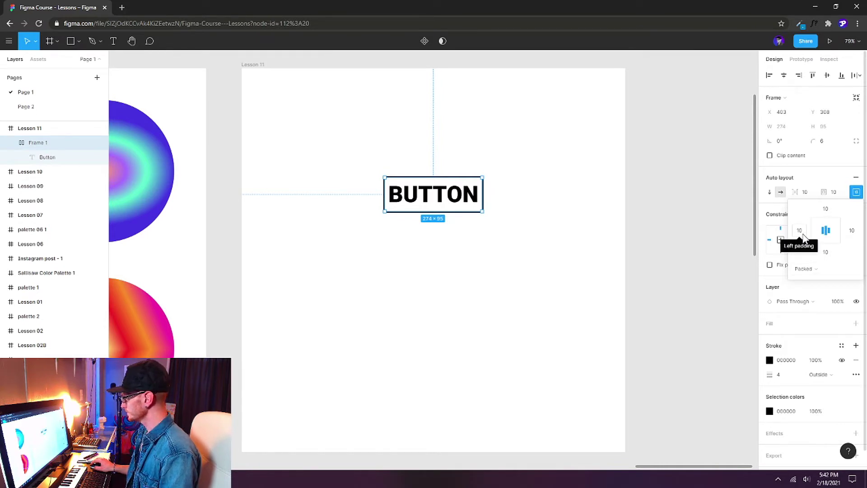
pyautogui.click(801, 233)
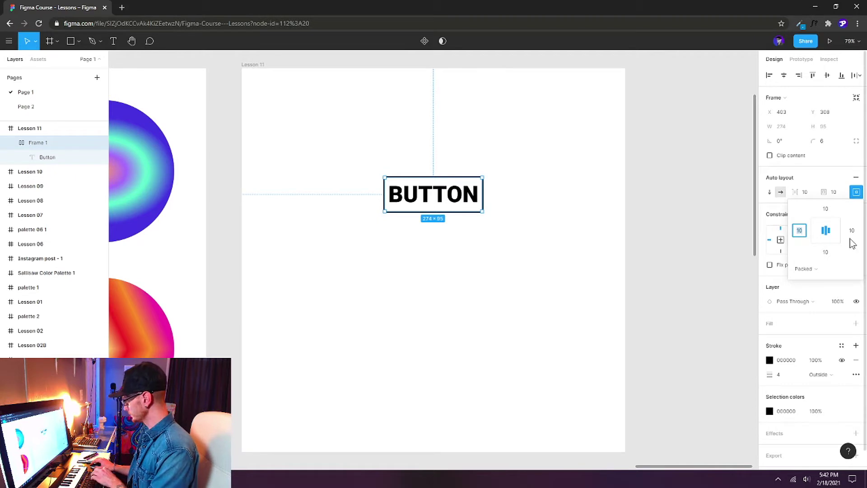
pyautogui.write('20')
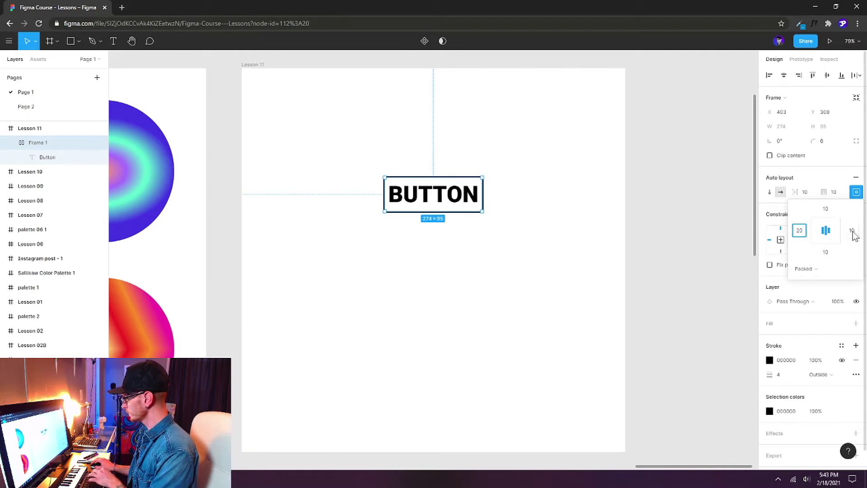
pyautogui.click(852, 230)
pyautogui.write('20')
pyautogui.press('Return')
pyautogui.click(489, 246)
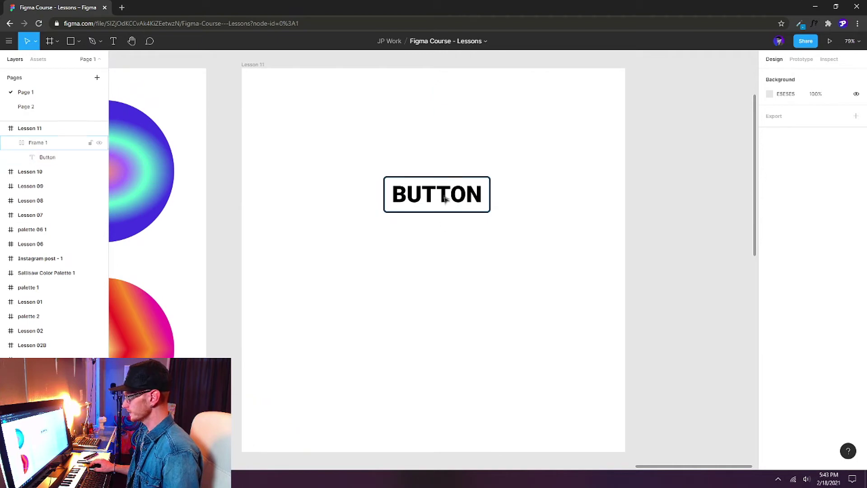
# Step: Nudge the button up, duplicate it below, and fill the copy purple (A86BFF)
pyautogui.moveTo(444, 199); pyautogui.dragTo(444, 186)
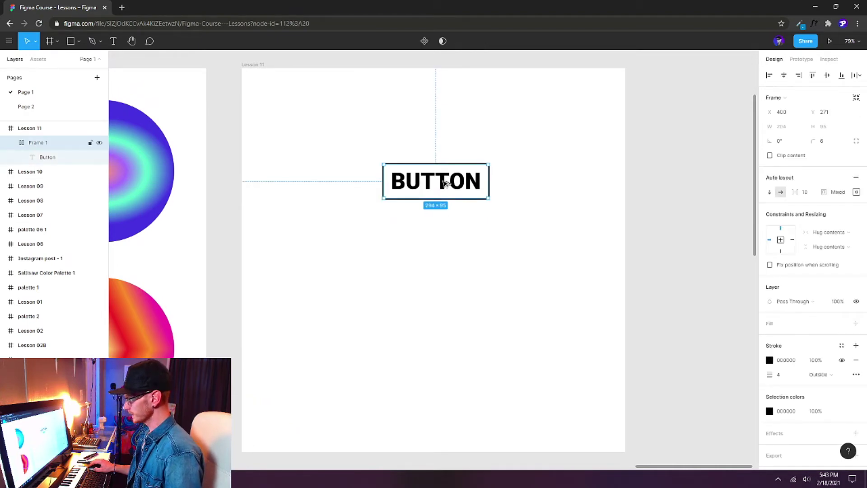
pyautogui.moveTo(443, 182); pyautogui.dragTo(446, 233)
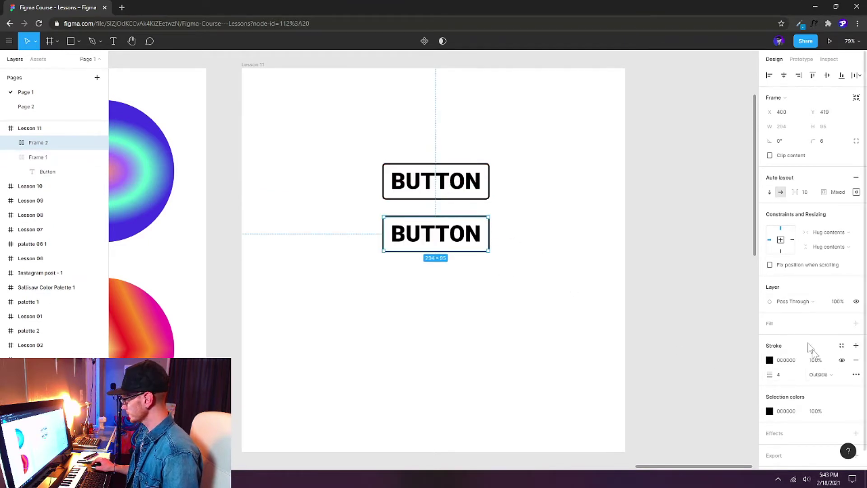
pyautogui.click(855, 323)
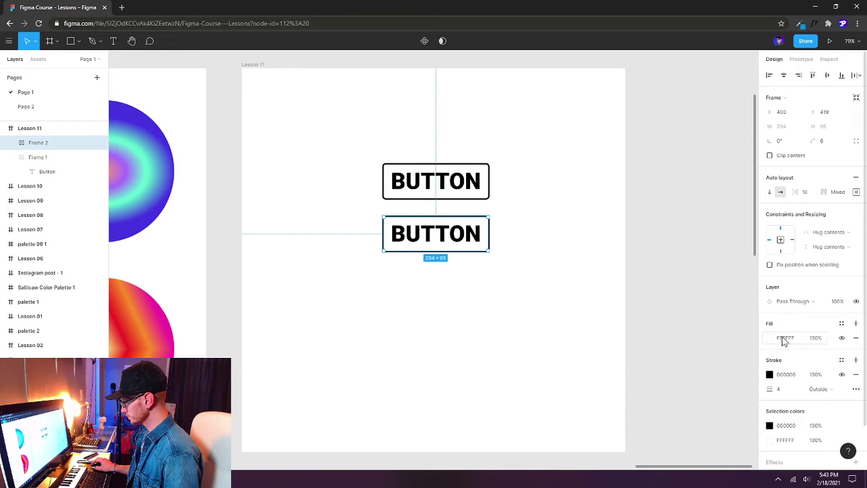
pyautogui.click(770, 338)
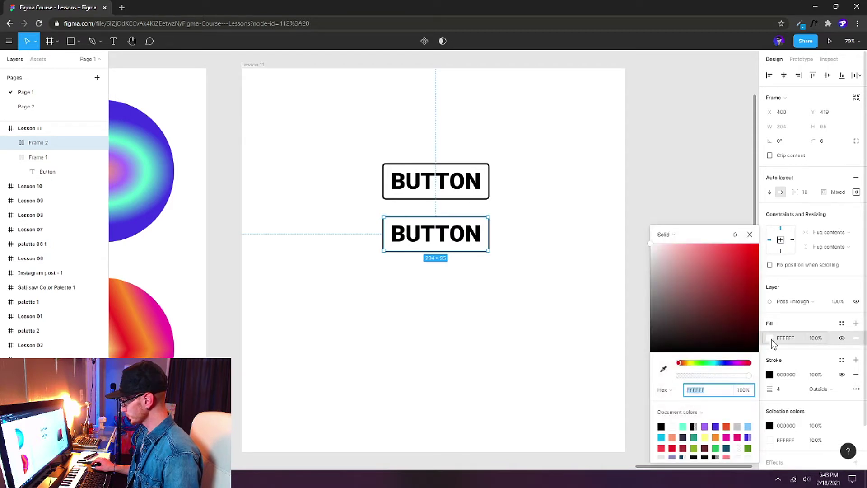
pyautogui.click(704, 426)
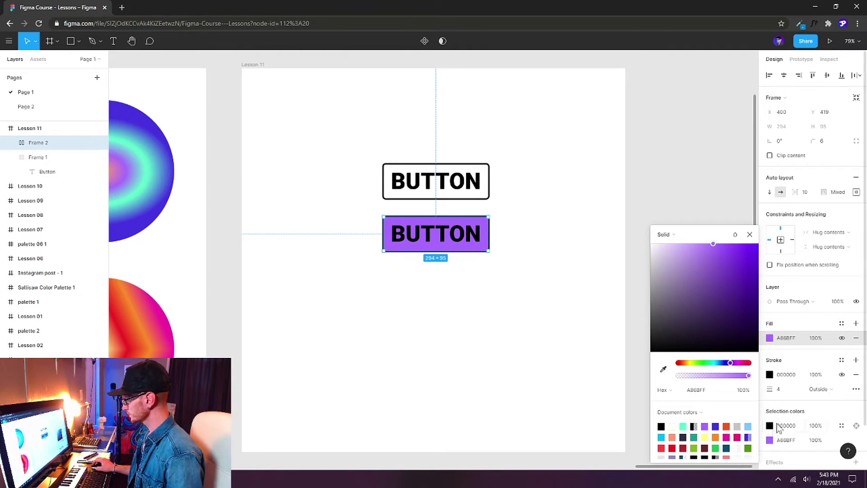
# Step: Make the copy's text white (FFFFFF), remove its stroke, and add a drop shadow
pyautogui.scroll(-1, 806, 387)
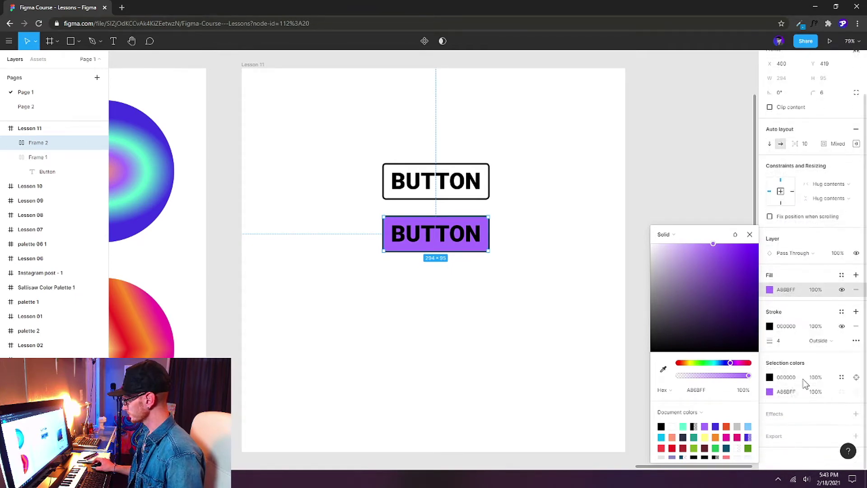
pyautogui.click(769, 377)
pyautogui.click(672, 426)
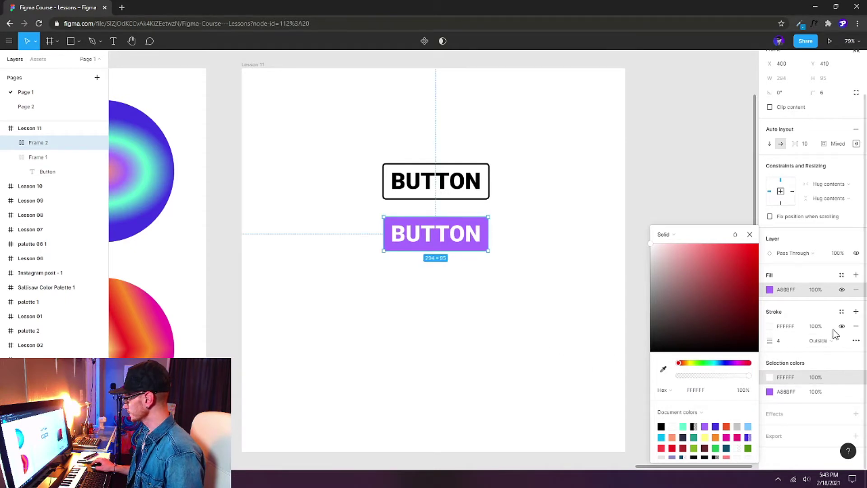
pyautogui.click(856, 326)
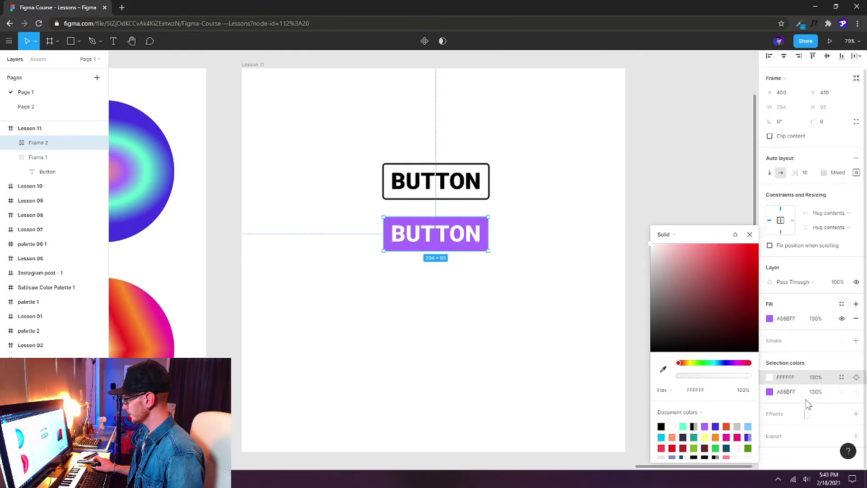
pyautogui.click(856, 414)
pyautogui.click(856, 414)
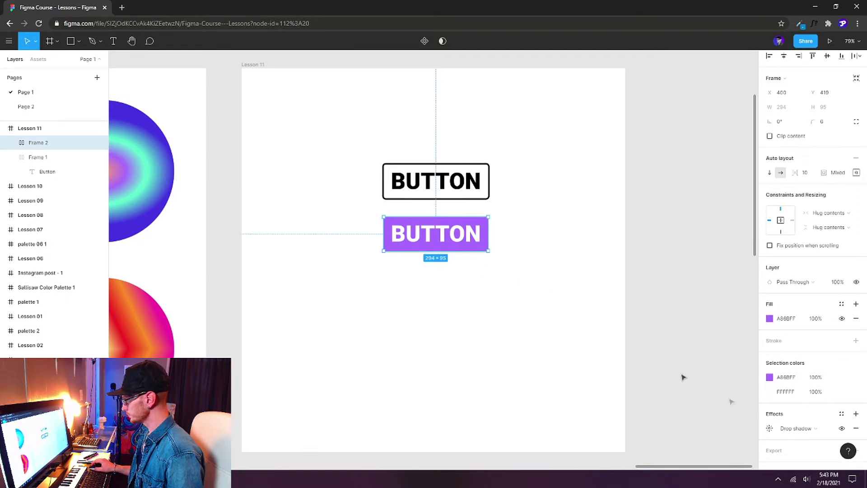
pyautogui.click(461, 302)
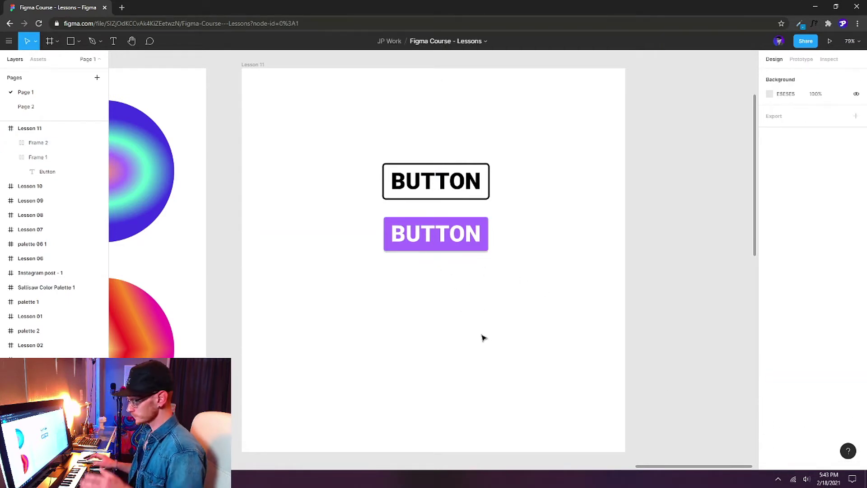
# Step: Replace the purple button's BUTTON text with 'LINK 01'
pyautogui.doubleClick(451, 241)
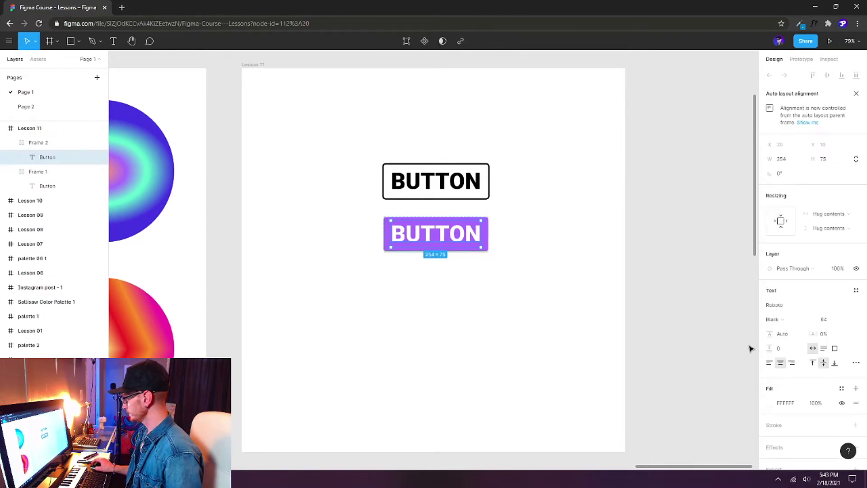
pyautogui.click(446, 301)
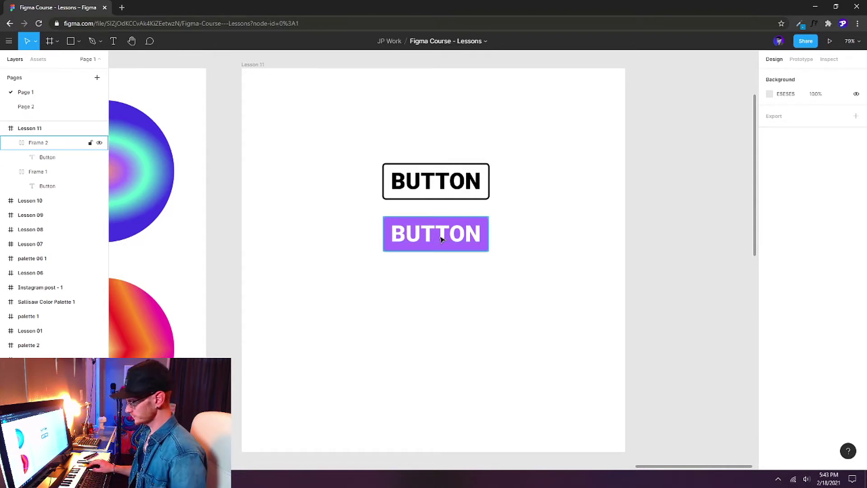
pyautogui.doubleClick(442, 239)
pyautogui.press('Escape')
pyautogui.doubleClick(443, 238)
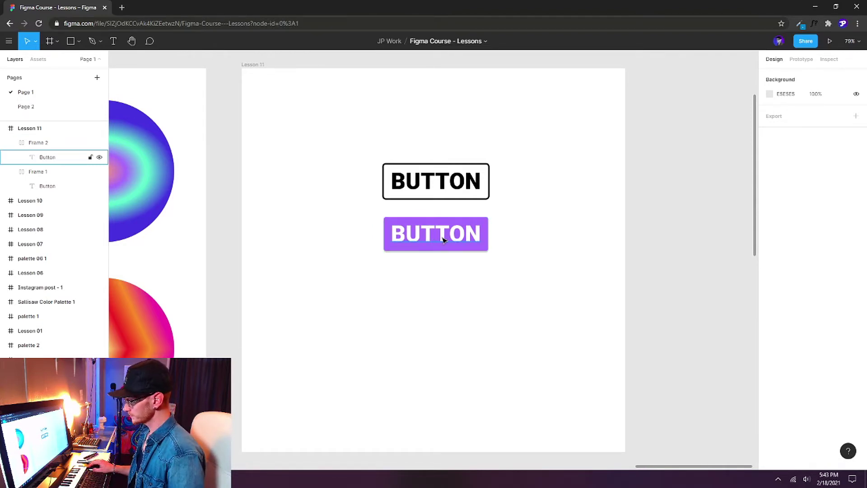
pyautogui.doubleClick(442, 240)
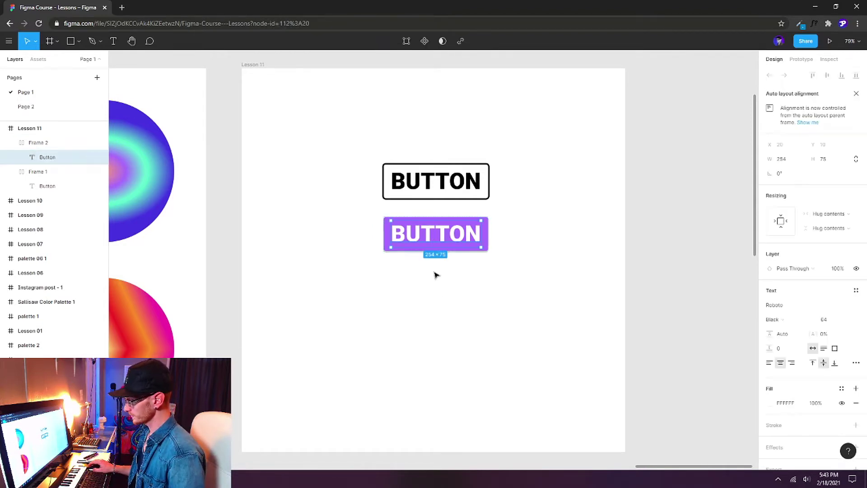
pyautogui.doubleClick(440, 237)
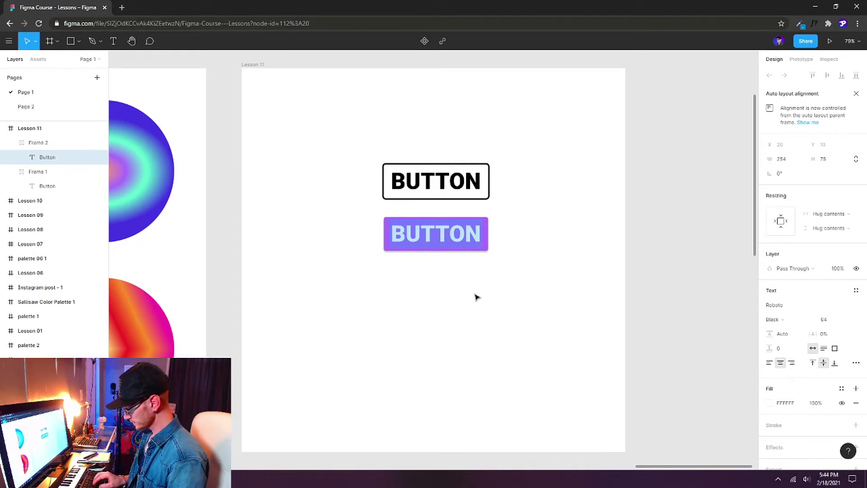
pyautogui.write('LINK')
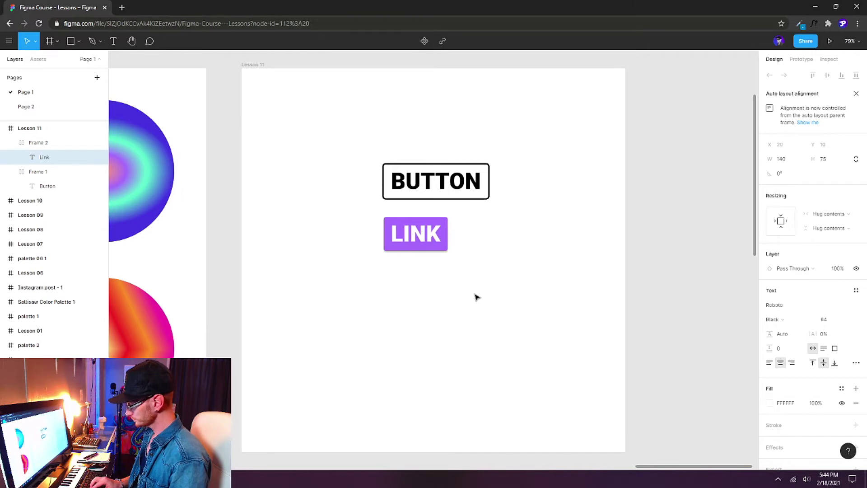
pyautogui.write(' 01')
pyautogui.press('Escape')
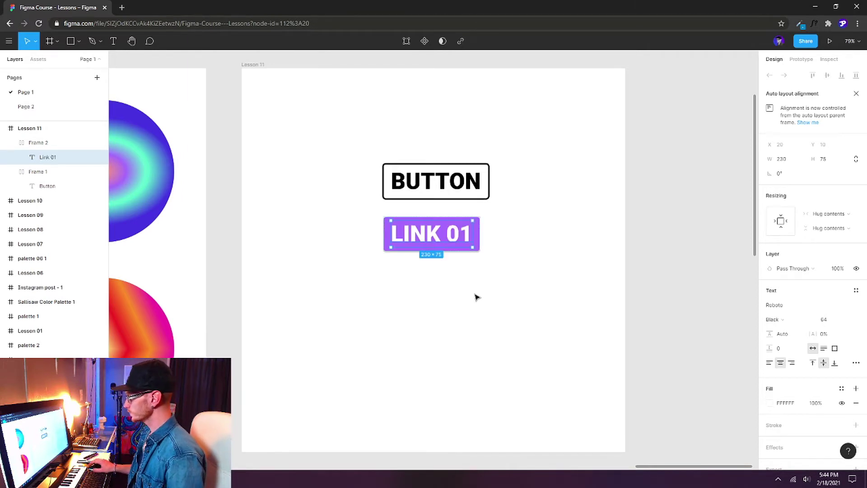
# Step: Set Frame 2's constraints to vertical centre and horizontal centre
pyautogui.click(539, 256)
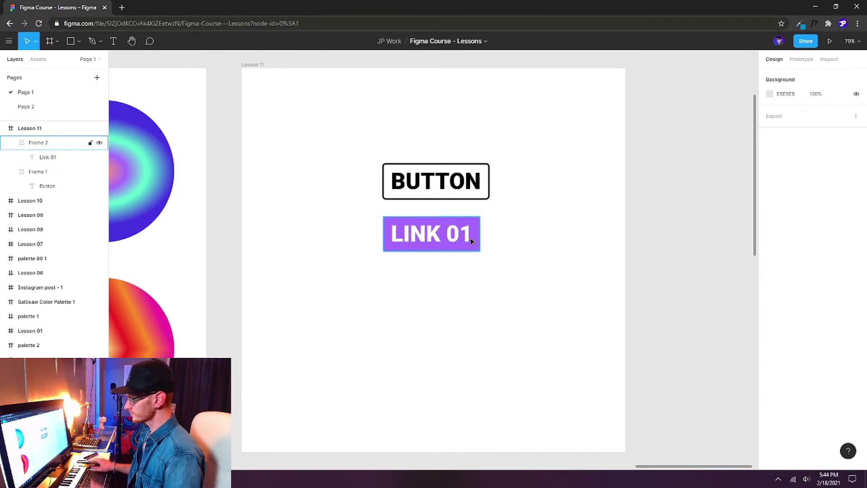
pyautogui.click(472, 247)
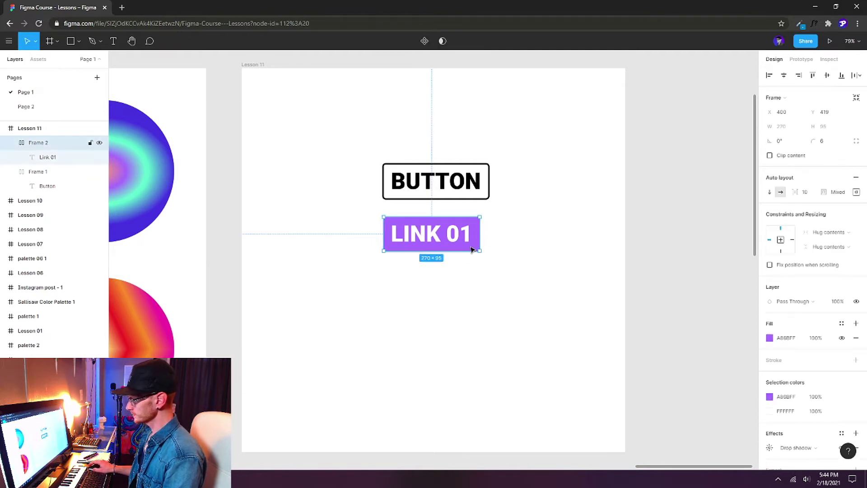
pyautogui.click(354, 270)
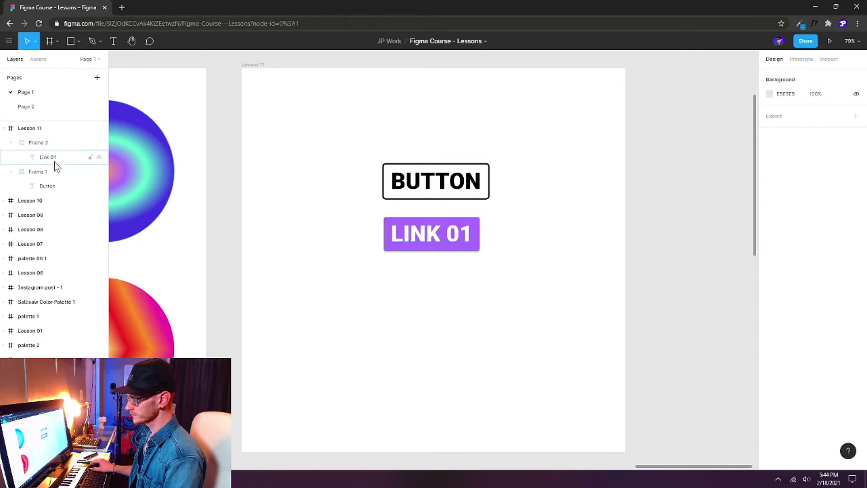
pyautogui.click(45, 142)
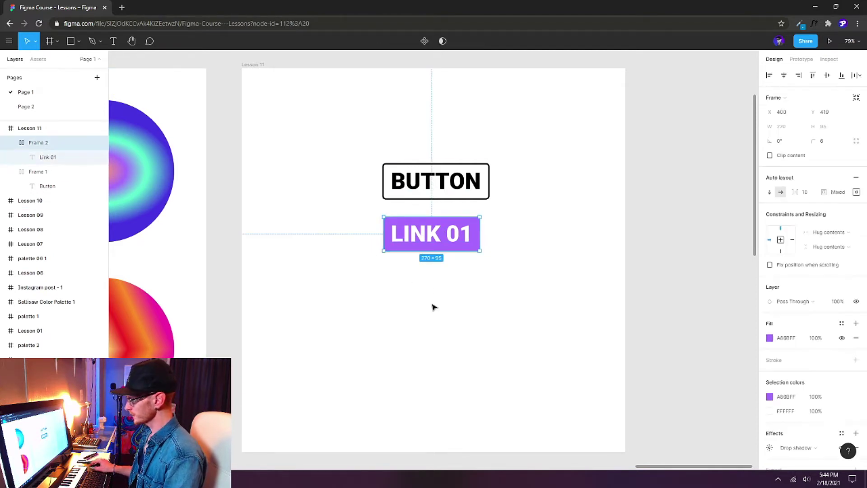
pyautogui.click(433, 306)
pyautogui.click(458, 236)
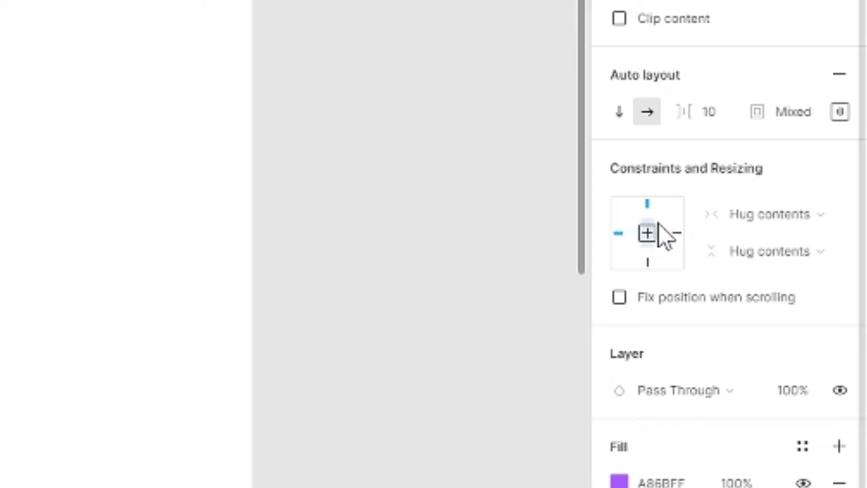
pyautogui.click(658, 224)
pyautogui.click(662, 238)
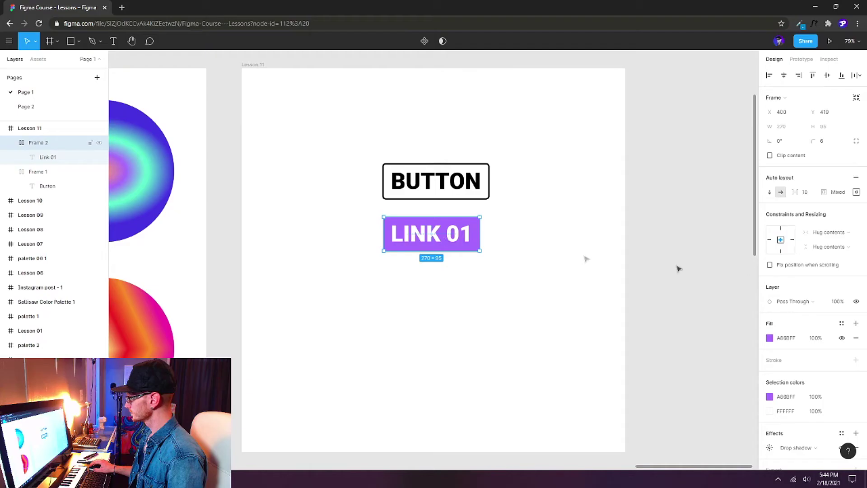
pyautogui.doubleClick(434, 236)
# Step: Change the purple button's LINK 01 label text to 'Click Here'
pyautogui.press('Return')
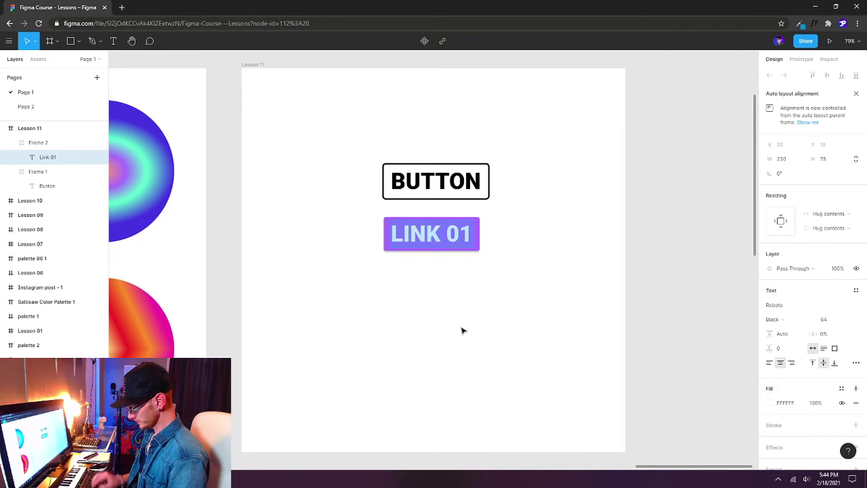
pyautogui.write('Click Here')
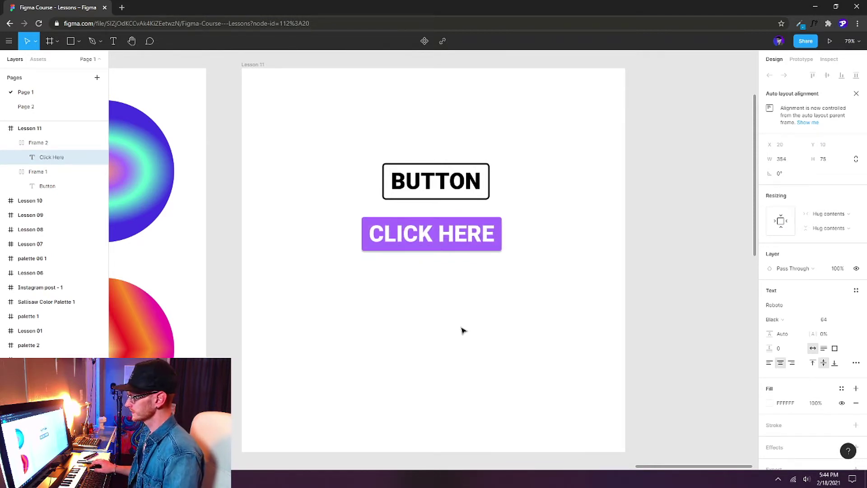
pyautogui.press('Escape')
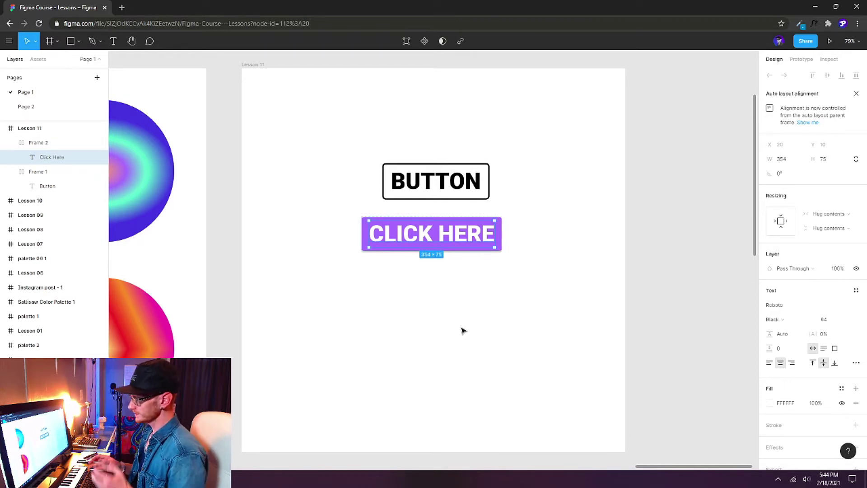
pyautogui.click(463, 331)
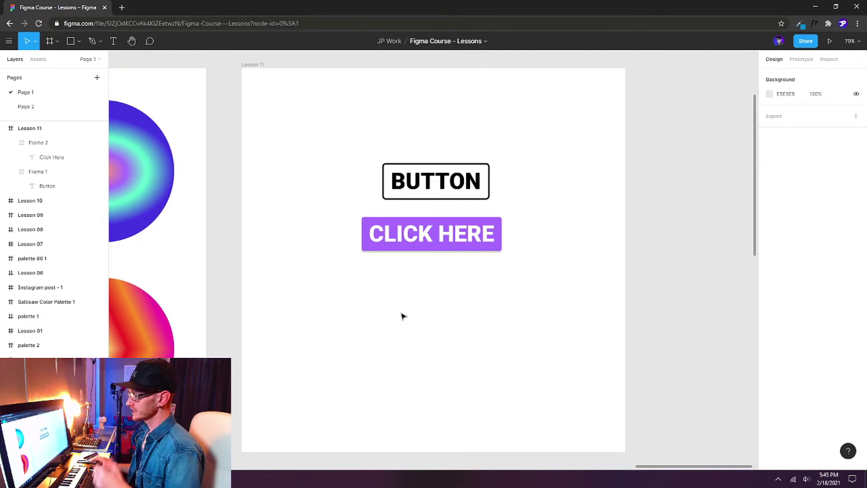
pyautogui.click(77, 42)
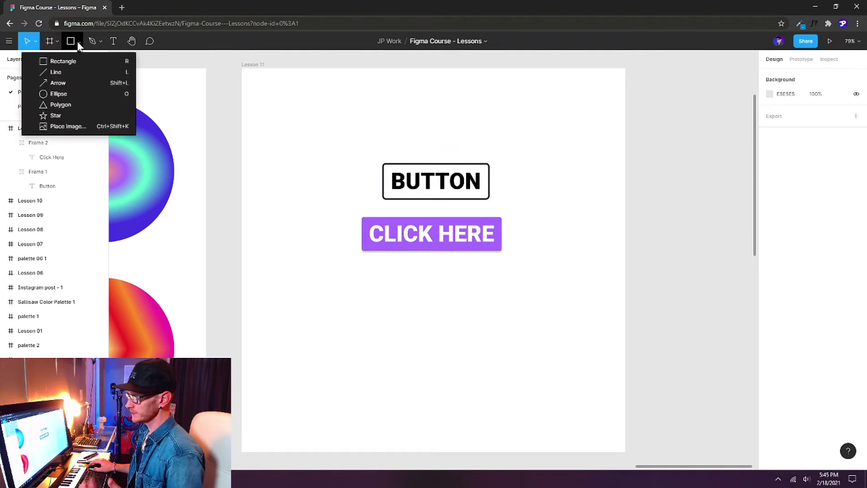
# Step: Draw an 88×88 polygon triangle upper left of the buttons and rotate it 30°
pyautogui.click(64, 104)
pyautogui.moveTo(299, 141); pyautogui.dragTo(330, 171)
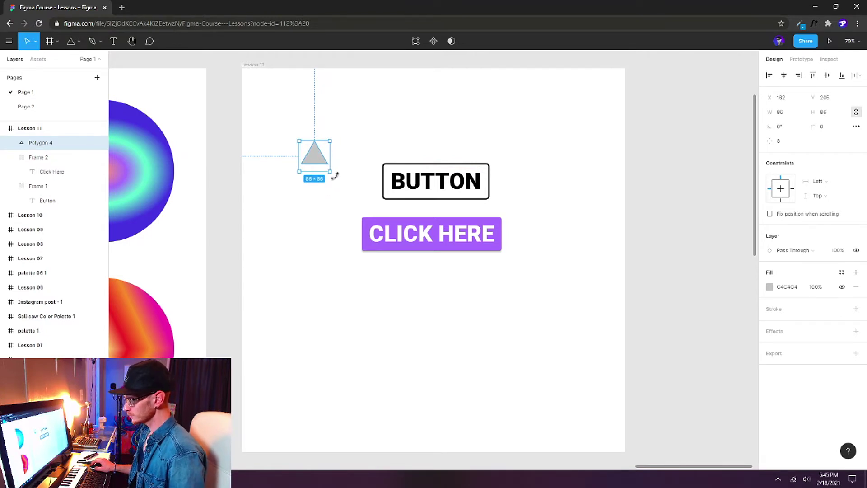
pyautogui.moveTo(335, 176); pyautogui.dragTo(347, 165)
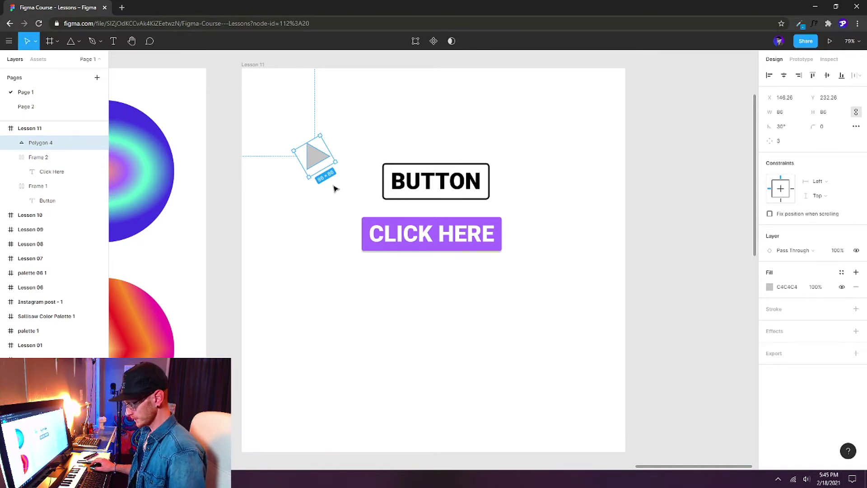
# Step: Flatten the triangle and scale it proportionally to 40 px tall (34.64 × 40)
pyautogui.rightClick(314, 158)
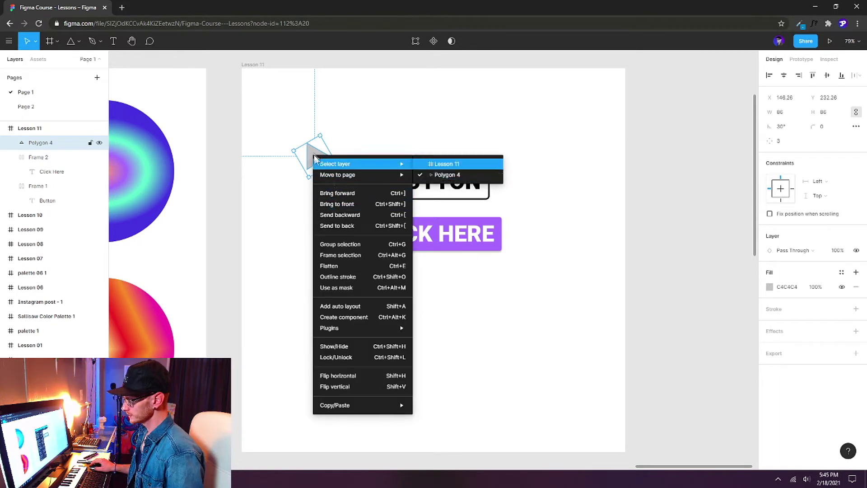
pyautogui.click(402, 269)
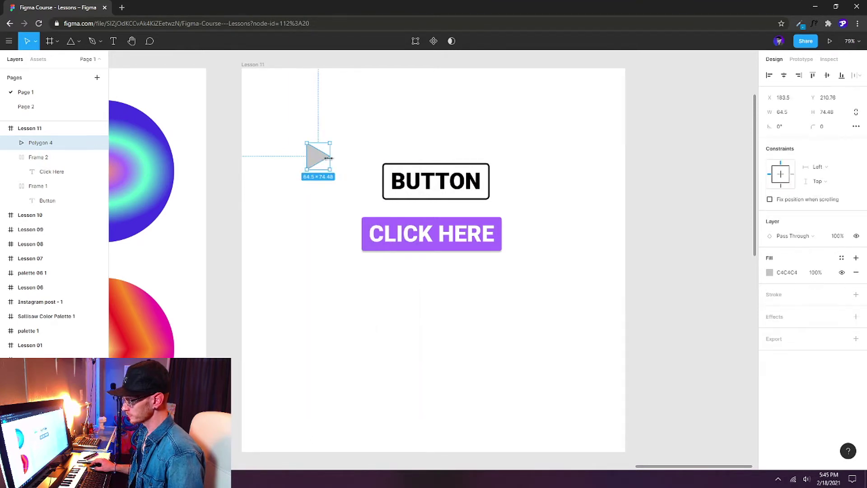
pyautogui.click(856, 114)
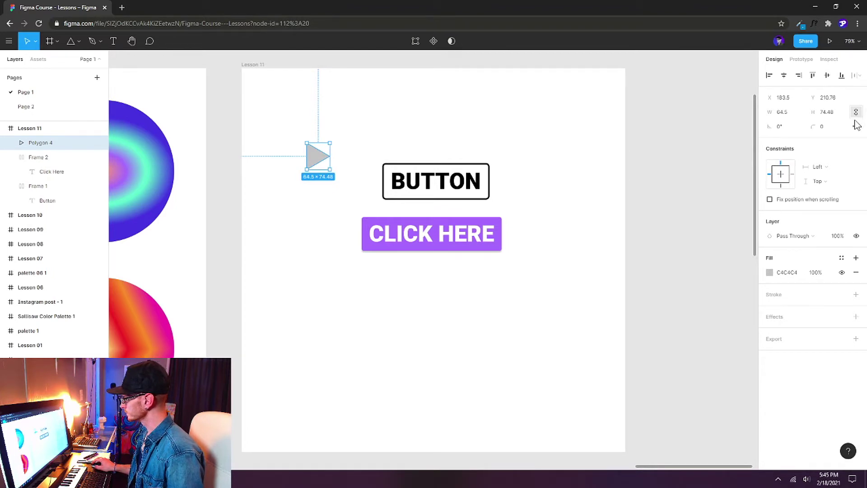
pyautogui.click(829, 117)
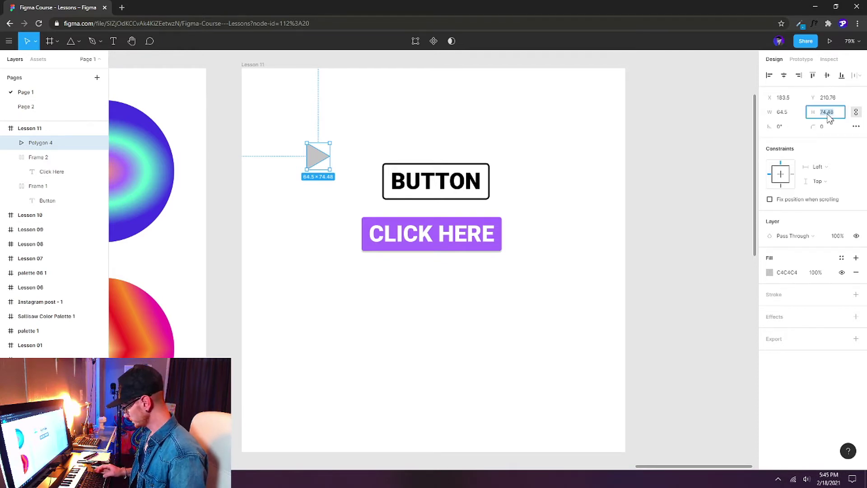
pyautogui.write('40')
pyautogui.press('Return')
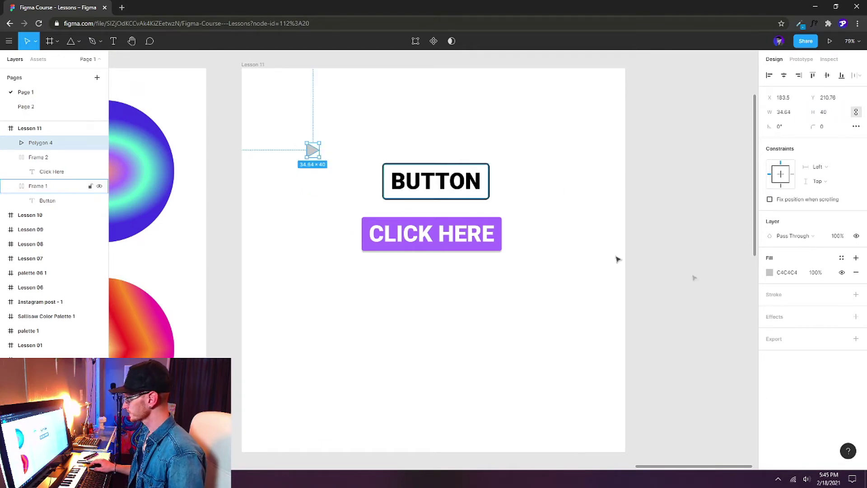
# Step: Move the triangle into the CLICK HERE button after the label and set its height to 20 px
pyautogui.moveTo(313, 154); pyautogui.dragTo(502, 256)
pyautogui.click(491, 287)
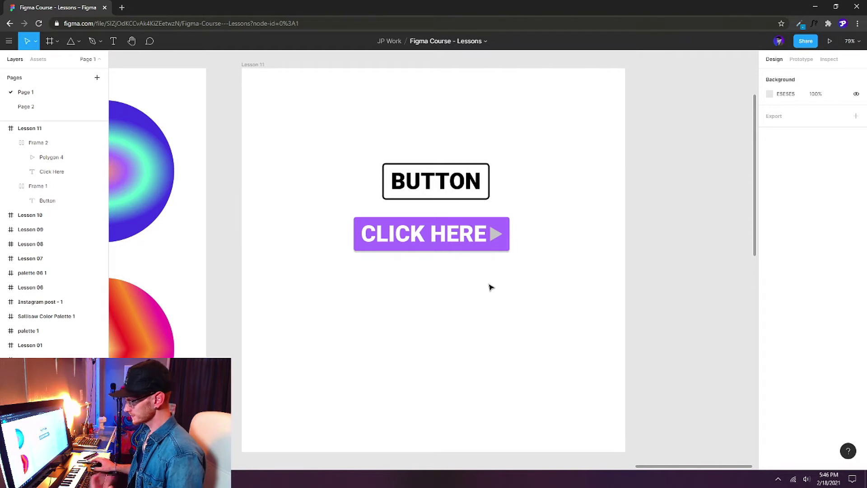
pyautogui.doubleClick(495, 233)
pyautogui.click(831, 159)
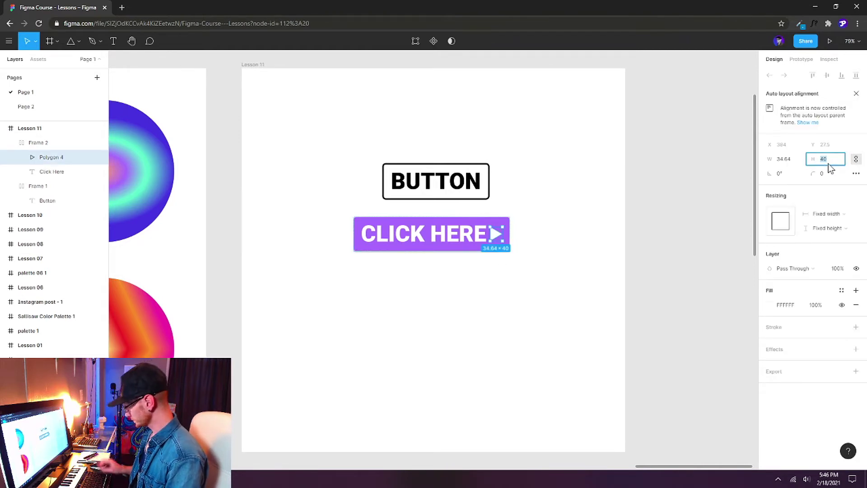
pyautogui.write('20')
pyautogui.press('Return')
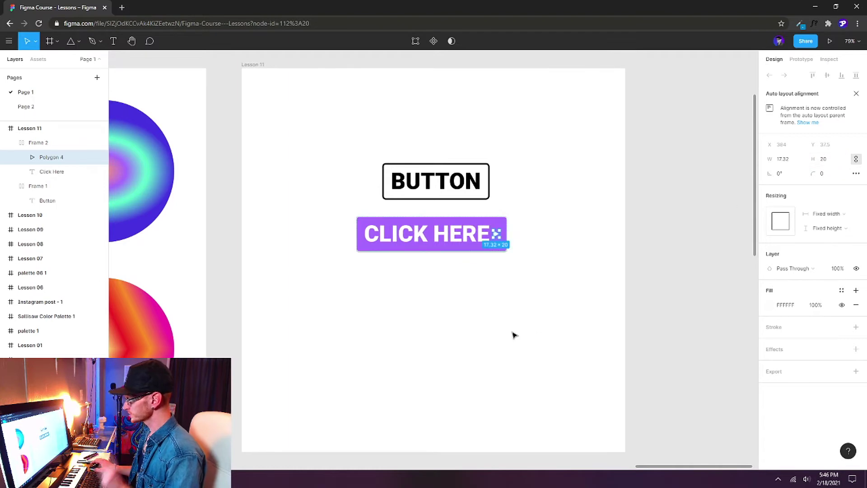
pyautogui.click(511, 335)
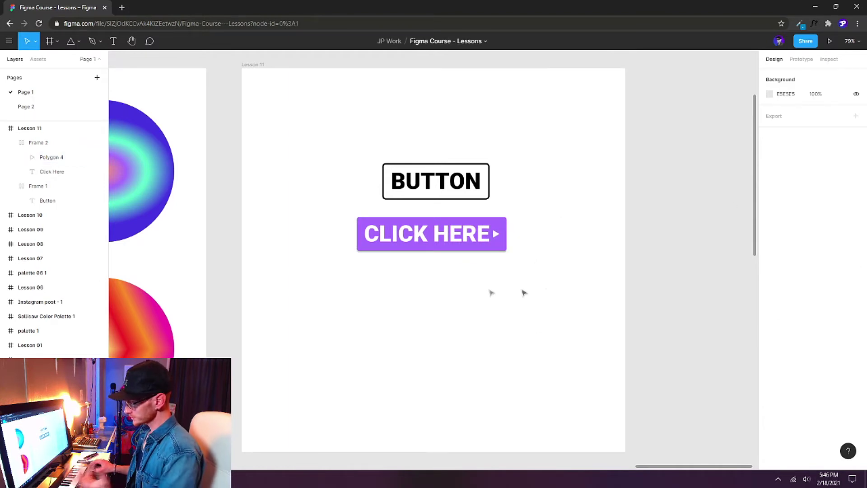
pyautogui.click(447, 232)
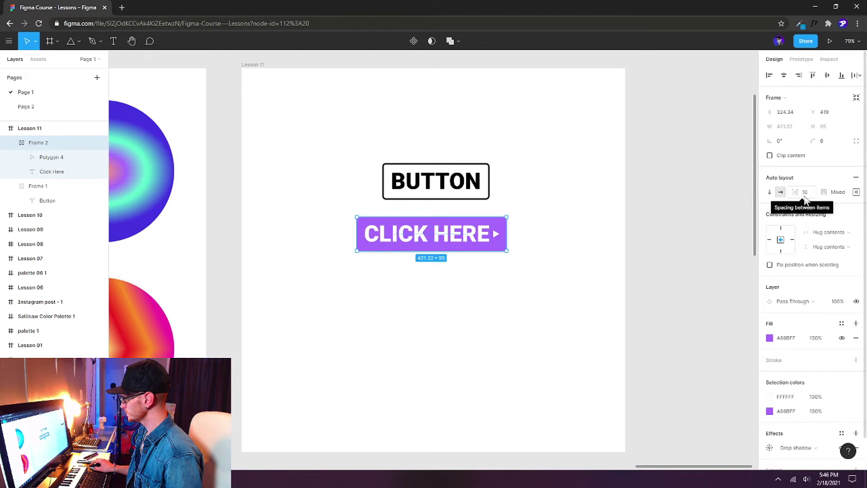
# Step: Set the button's auto-layout spacing between label and arrow to 30
pyautogui.moveTo(799, 193)
pyautogui.mouseDown()
pyautogui.moveTo(849, 190)
pyautogui.moveTo(21, 186)
pyautogui.moveTo(839, 186)
pyautogui.moveTo(808, 192)
pyautogui.mouseUp()
pyautogui.click(806, 192)
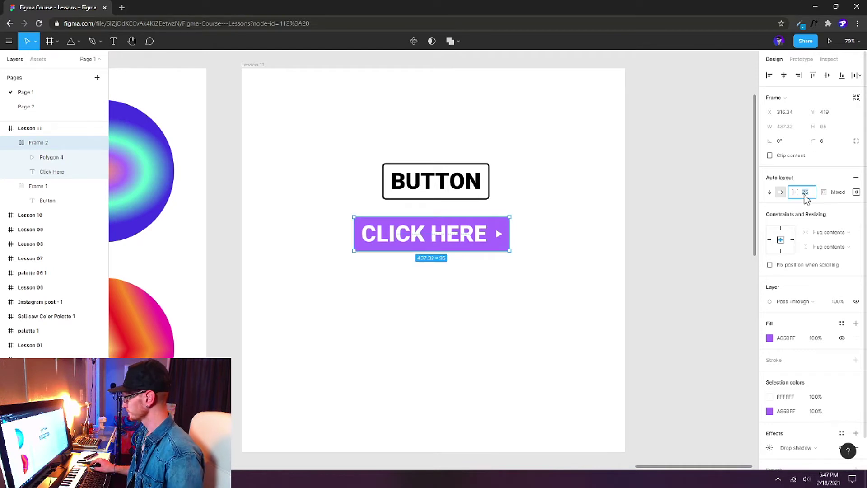
pyautogui.write('30')
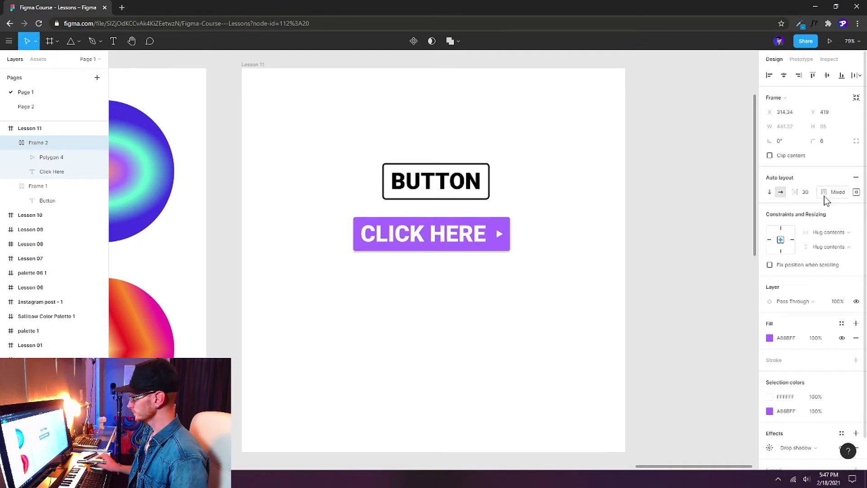
pyautogui.press('Return')
# Step: Give the button 30 px left and right padding
pyautogui.click(856, 192)
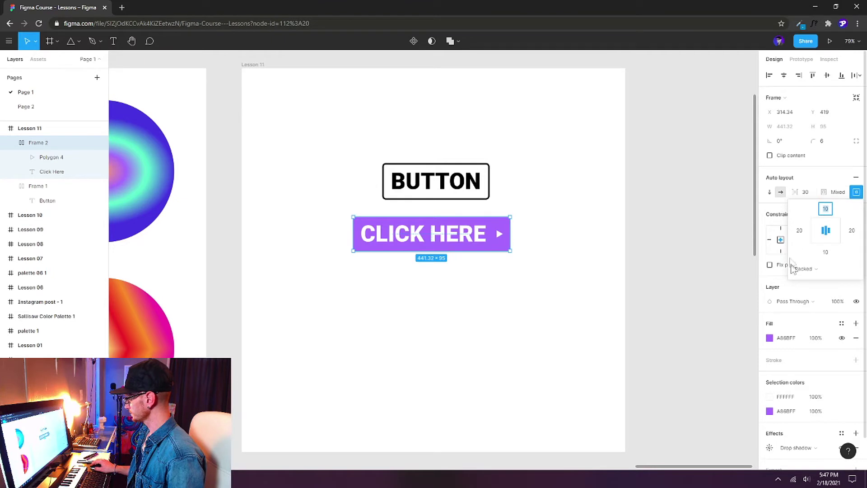
pyautogui.click(799, 231)
pyautogui.write('30')
pyautogui.press('Tab')
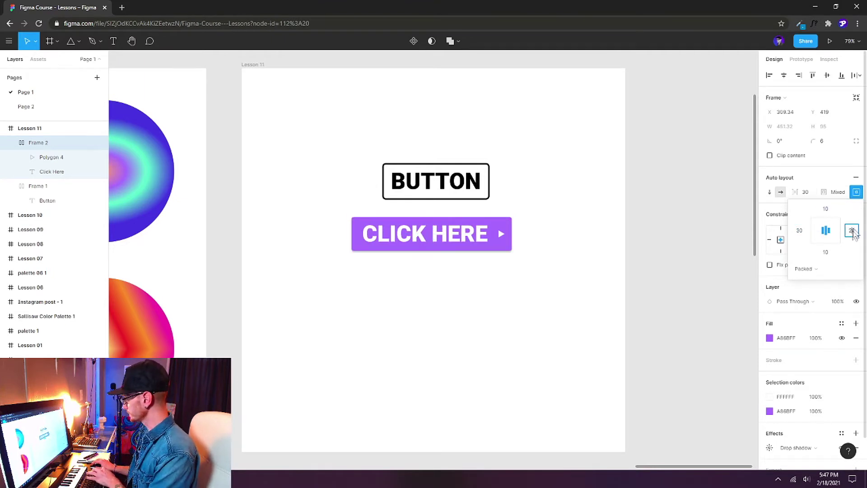
pyautogui.write('30')
pyautogui.press('Return')
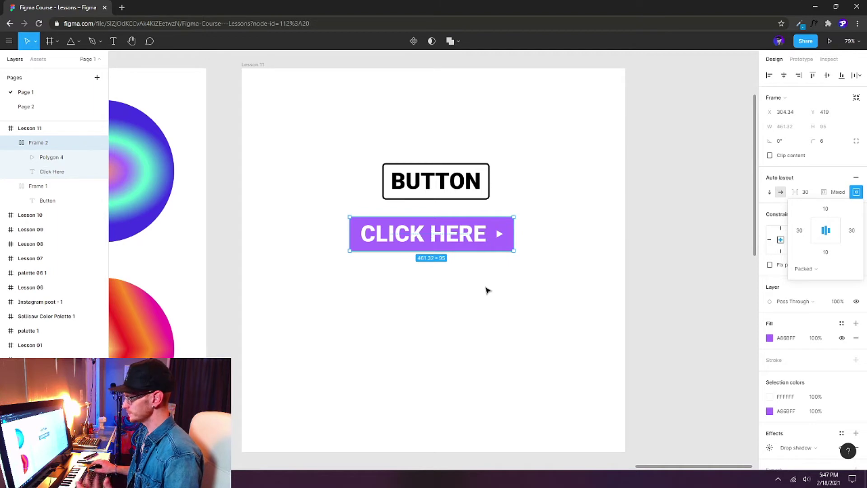
pyautogui.click(487, 290)
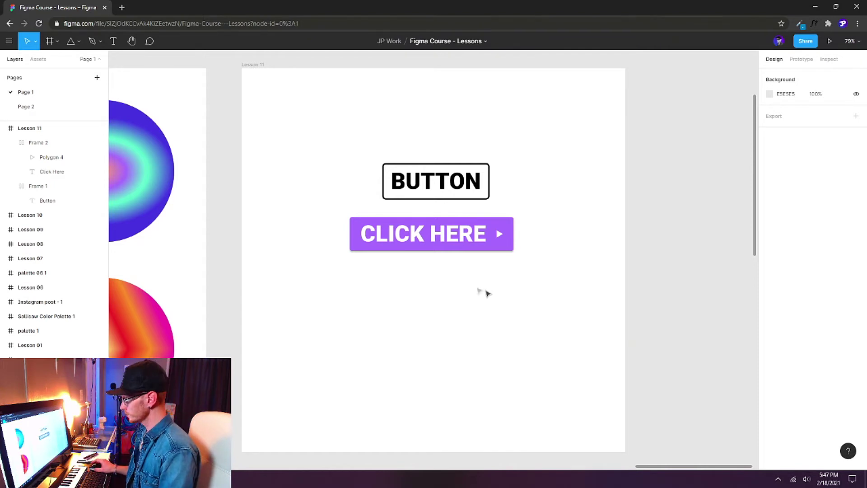
# Step: Set the label's letter case to As typed so it reads Click Here
pyautogui.doubleClick(452, 233)
pyautogui.click(856, 363)
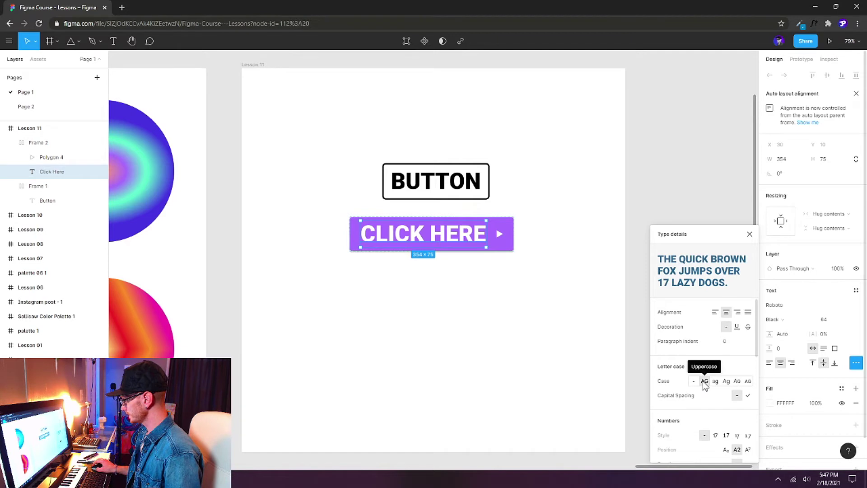
pyautogui.click(694, 382)
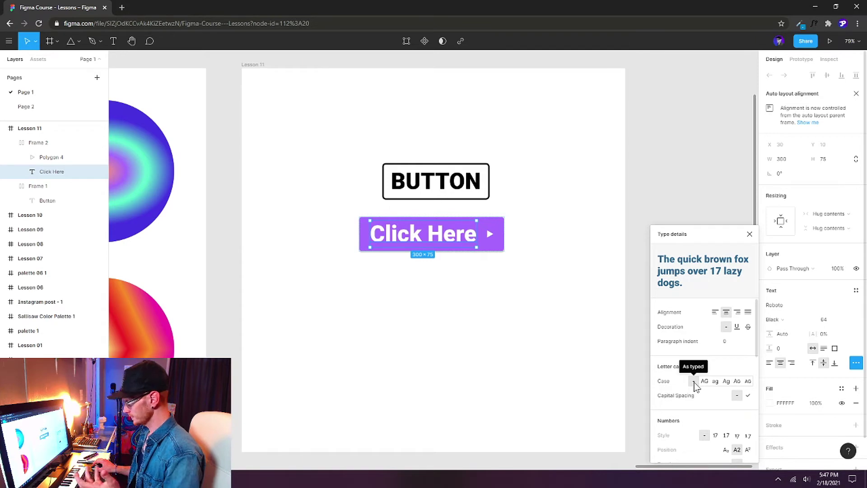
pyautogui.click(447, 307)
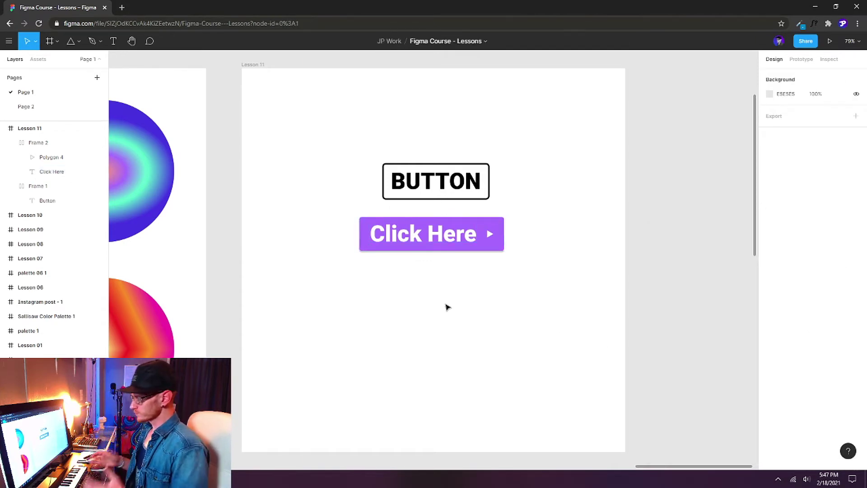
# Step: Set the purple button's corner radius to 70 for a pill shape
pyautogui.click(488, 236)
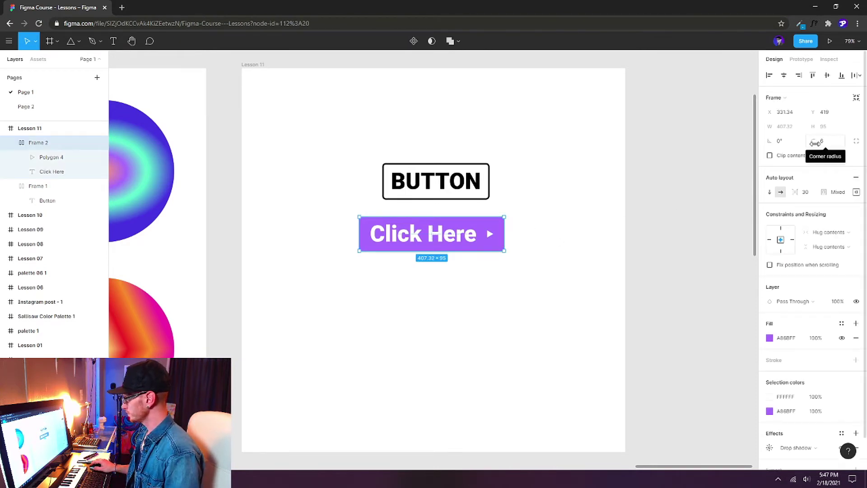
pyautogui.moveTo(815, 143); pyautogui.dragTo(521, 131)
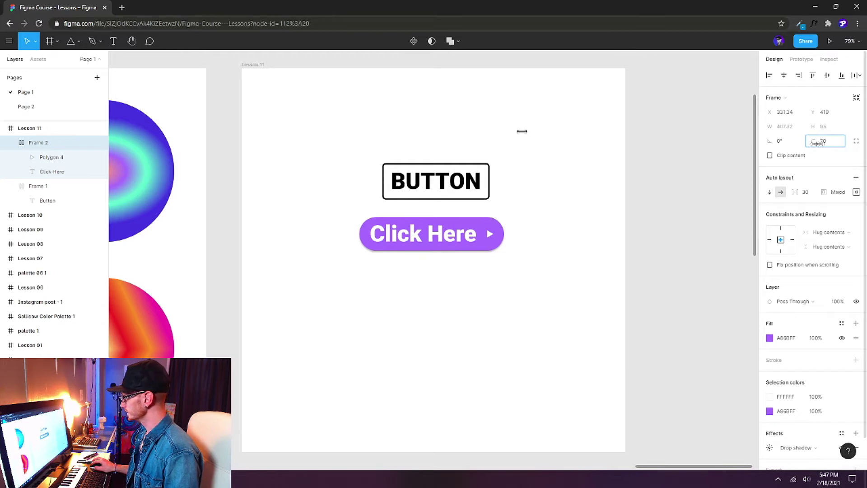
pyautogui.click(478, 294)
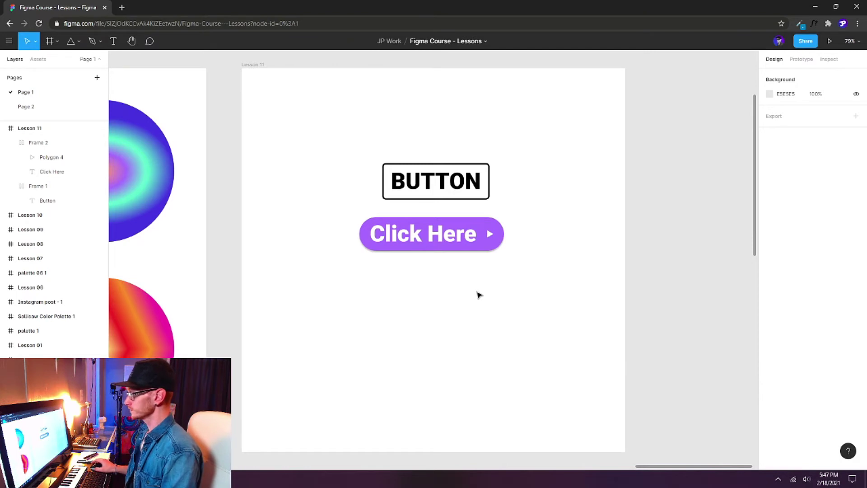
# Step: Duplicate the pill button below it with 0 corner radius, then paste the magnifier icon
pyautogui.click(455, 238)
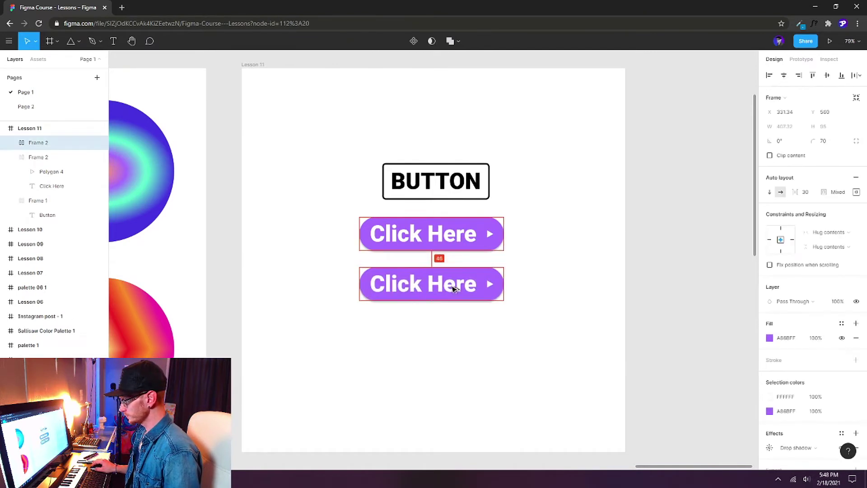
pyautogui.moveTo(454, 289); pyautogui.dragTo(454, 291)
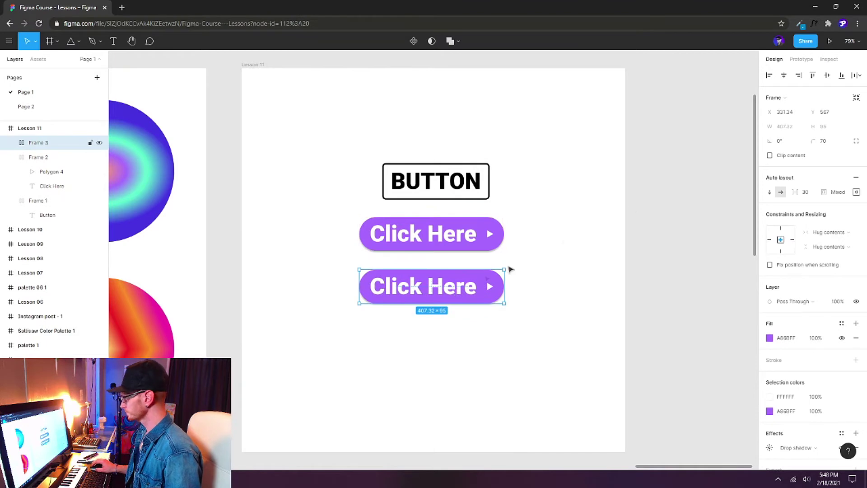
pyautogui.click(824, 142)
pyautogui.write('0')
pyautogui.press('Return')
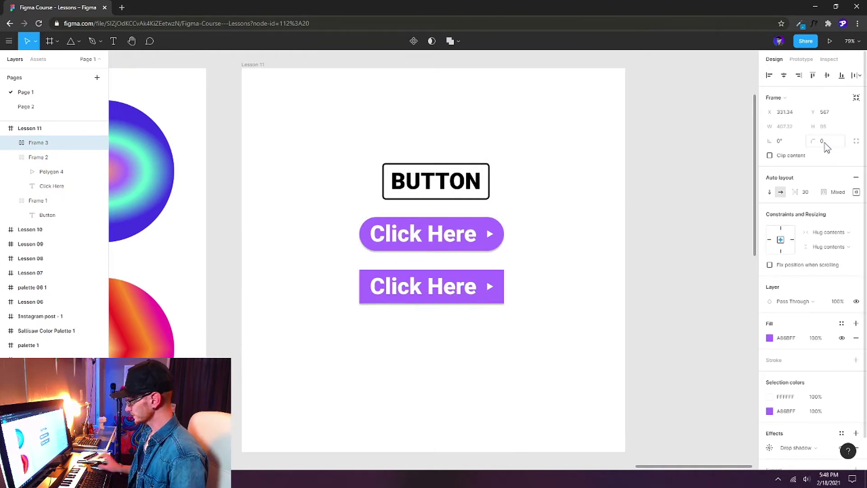
pyautogui.click(476, 350)
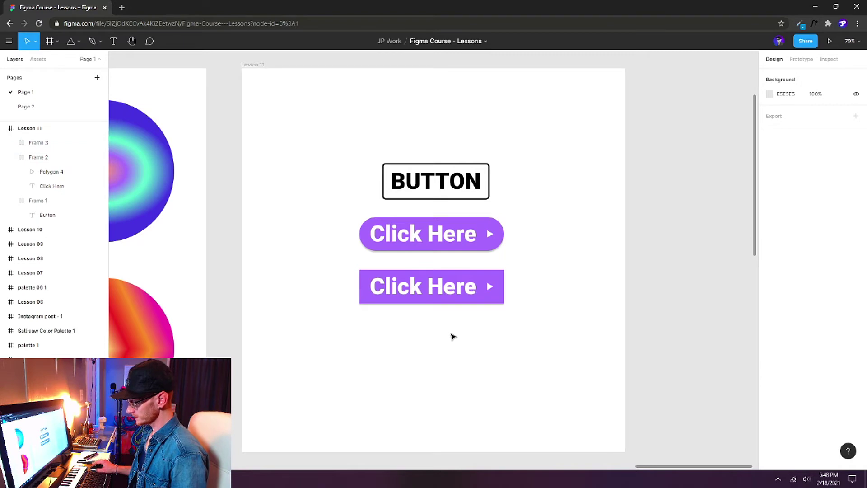
pyautogui.hotkey('ctrl', 'v')
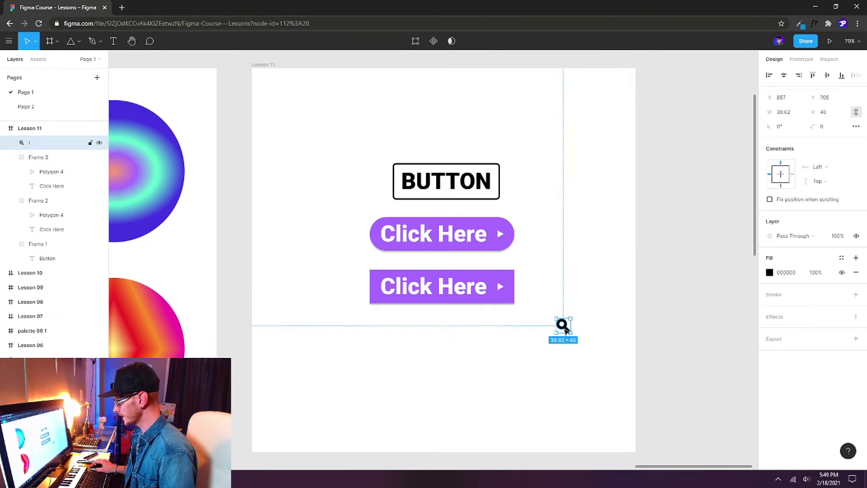
# Step: Move the magnifier icon into the lower button and make it white
pyautogui.moveTo(568, 331); pyautogui.dragTo(500, 289)
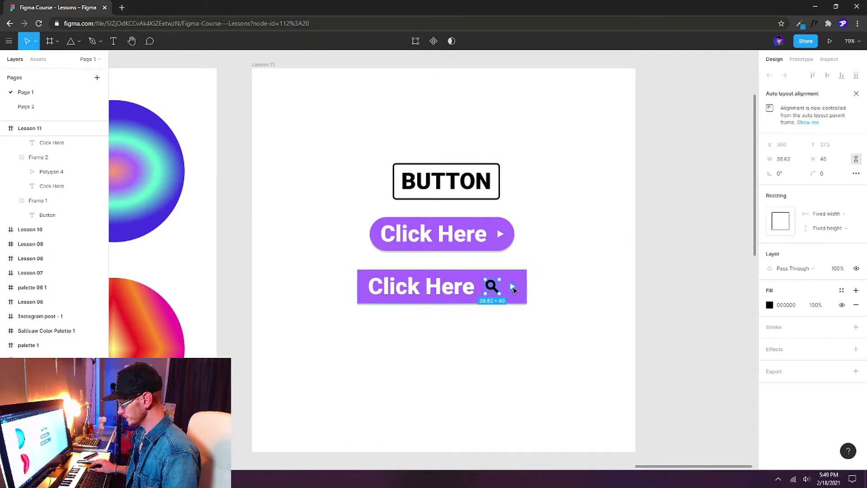
pyautogui.click(534, 304)
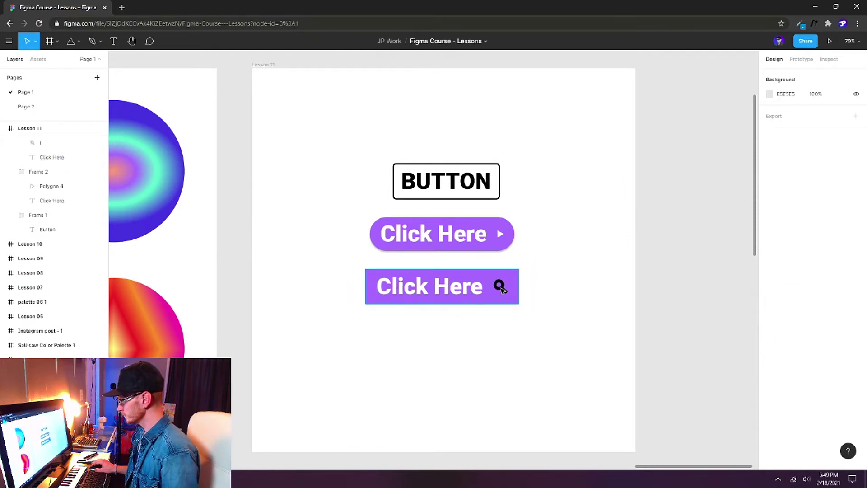
pyautogui.click(501, 287)
pyautogui.click(501, 287)
pyautogui.click(769, 305)
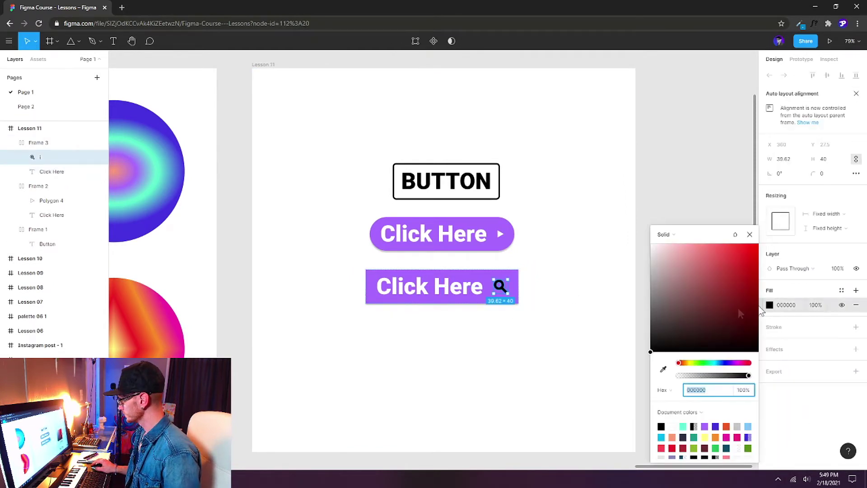
pyautogui.click(678, 425)
# Step: Change the lower button's label to 'Search Now'
pyautogui.doubleClick(442, 289)
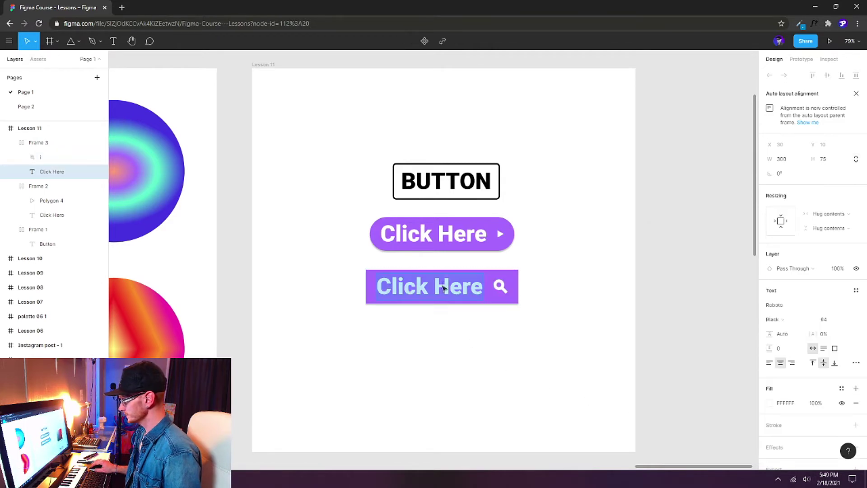
pyautogui.write('Search Now')
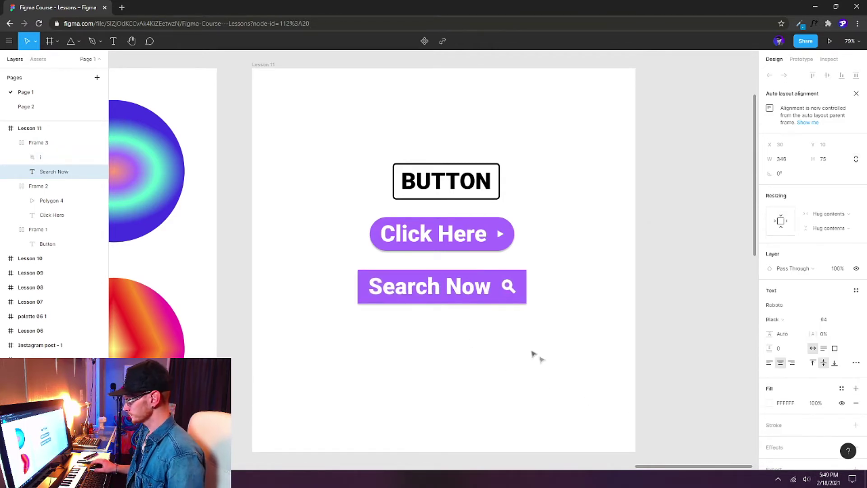
pyautogui.press('Escape')
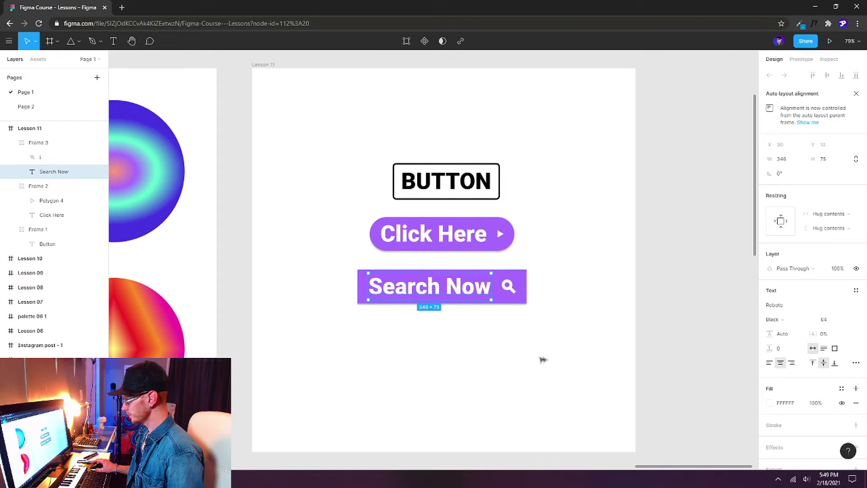
pyautogui.click(524, 338)
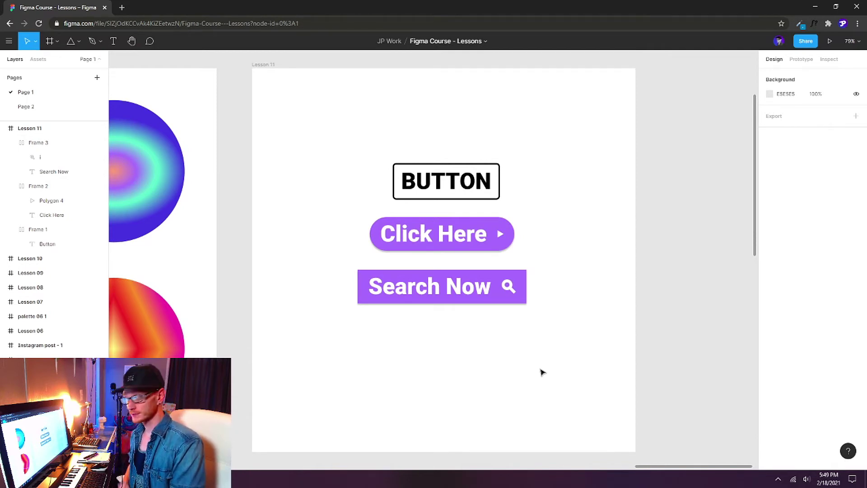
# Step: Switch the Search Now button's fill to a linear gradient ending in blue
pyautogui.click(452, 289)
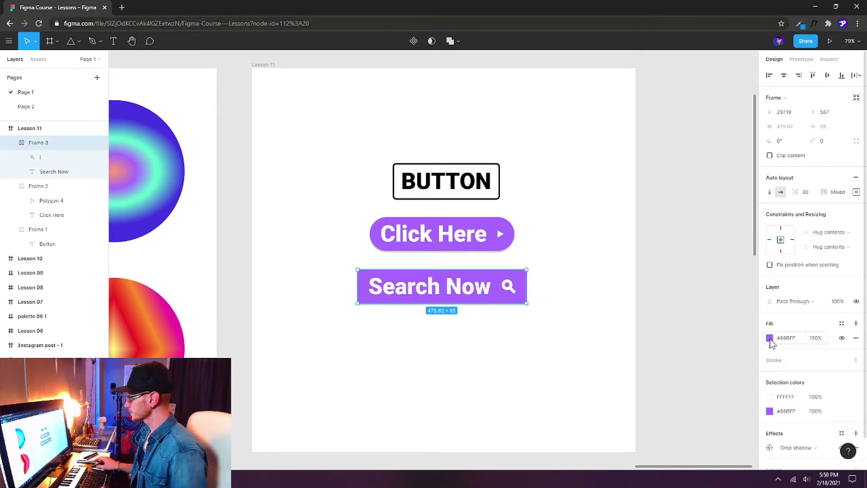
pyautogui.click(770, 337)
pyautogui.click(676, 235)
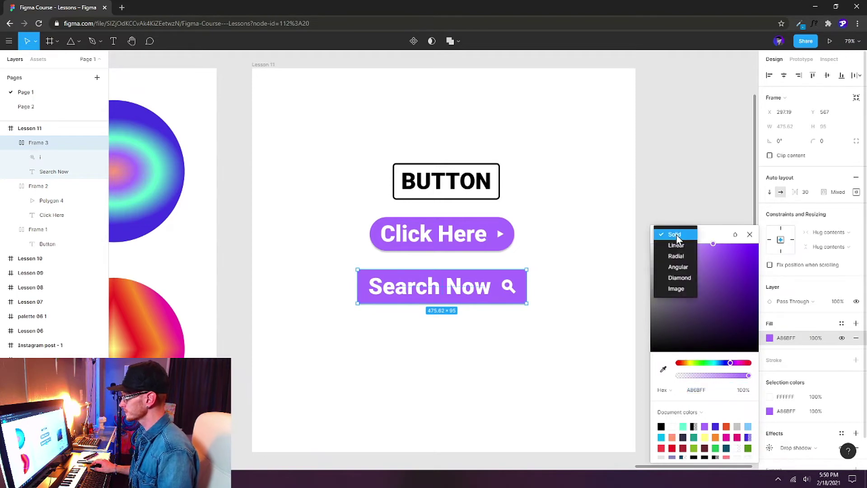
pyautogui.click(683, 245)
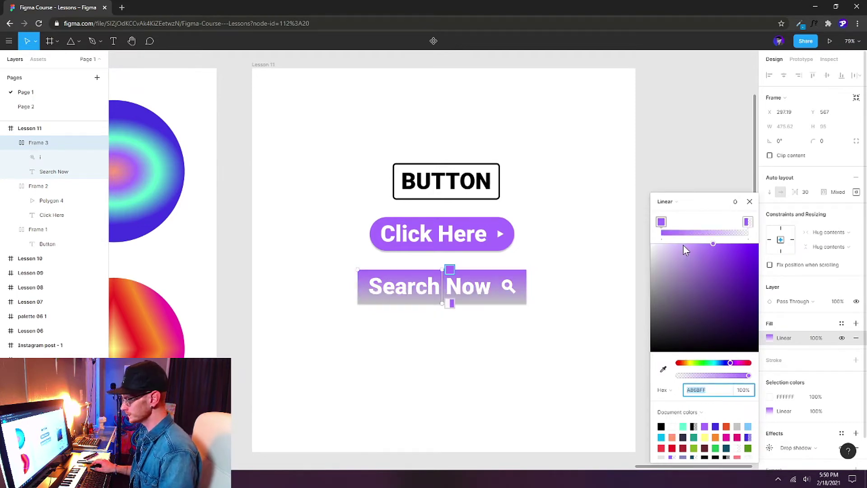
pyautogui.click(748, 221)
pyautogui.click(716, 426)
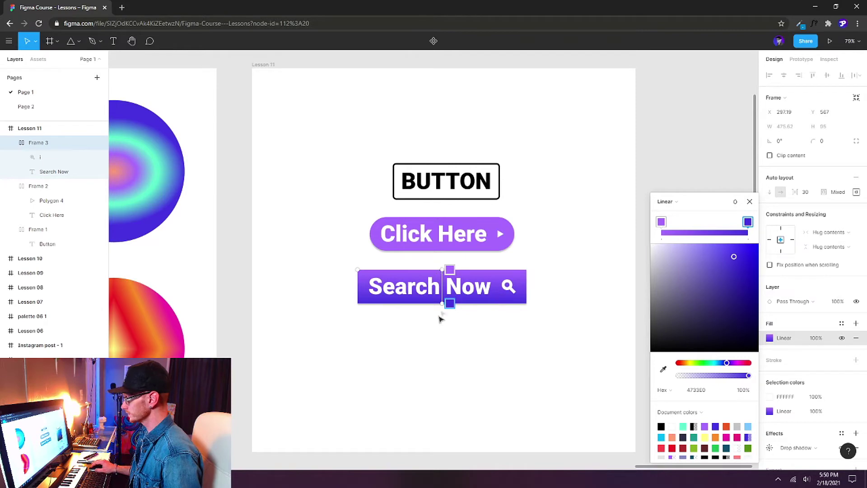
pyautogui.click(750, 202)
# Step: Add a 2 px purple inside stroke to the Search Now button
pyautogui.click(855, 360)
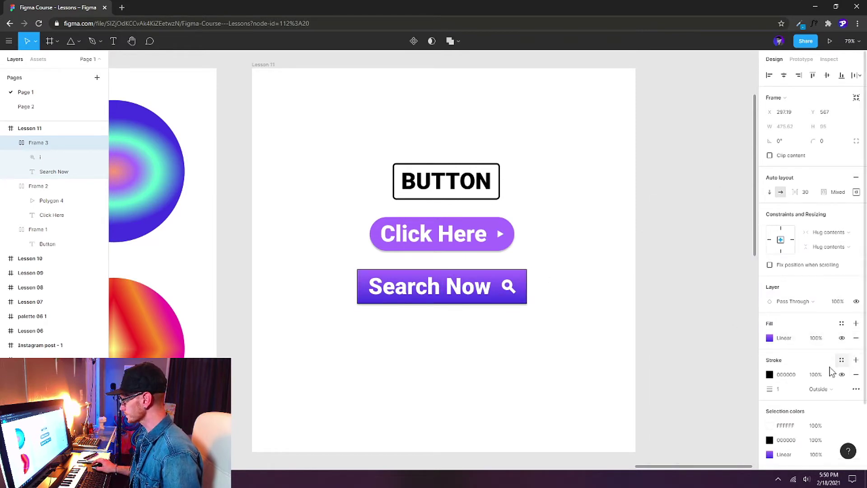
pyautogui.click(830, 395)
pyautogui.click(829, 378)
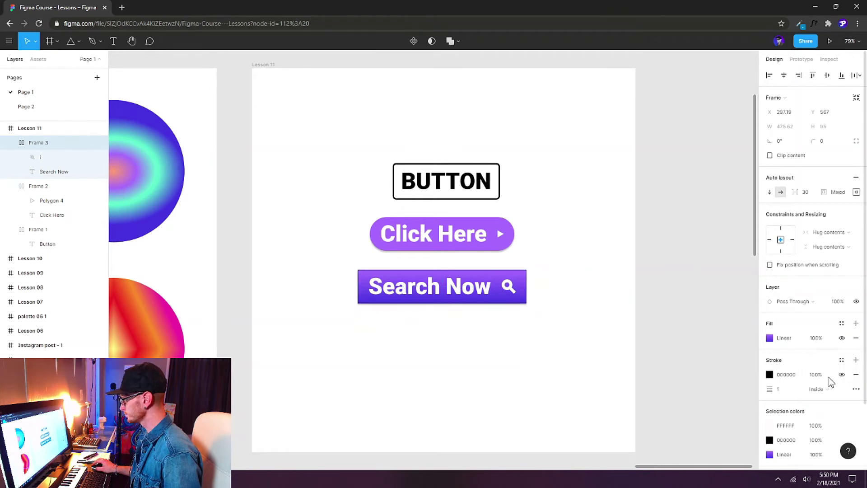
pyautogui.click(769, 375)
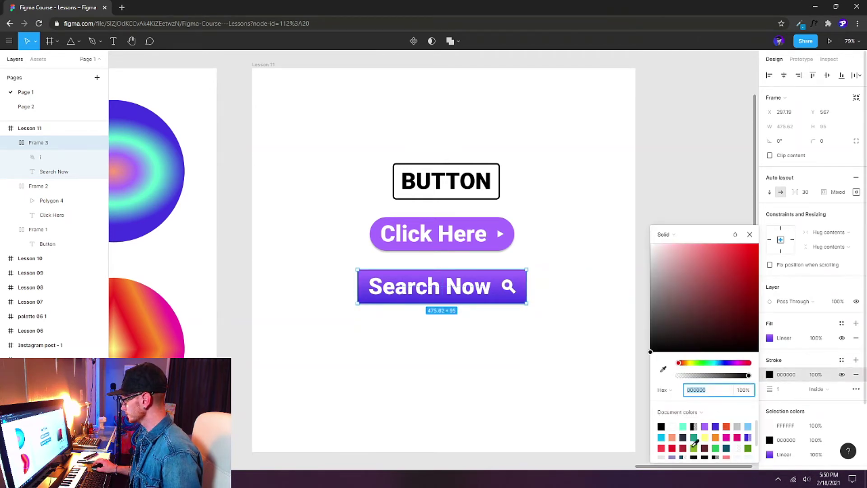
pyautogui.click(705, 426)
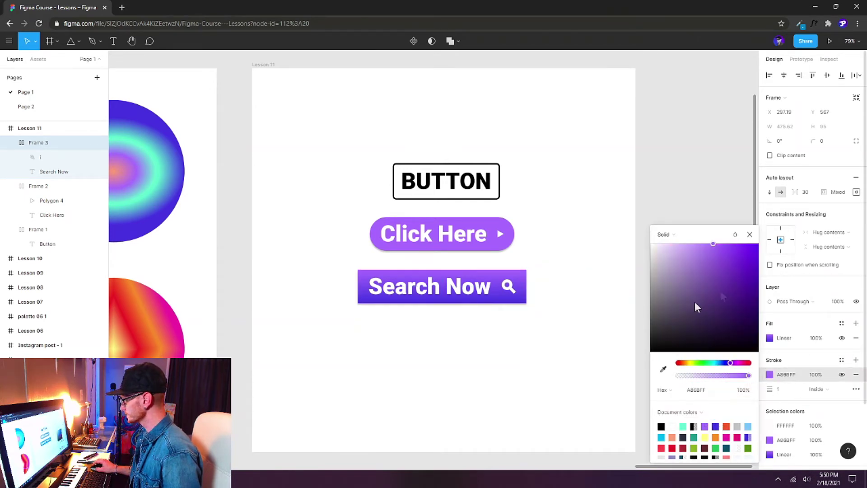
pyautogui.click(733, 235)
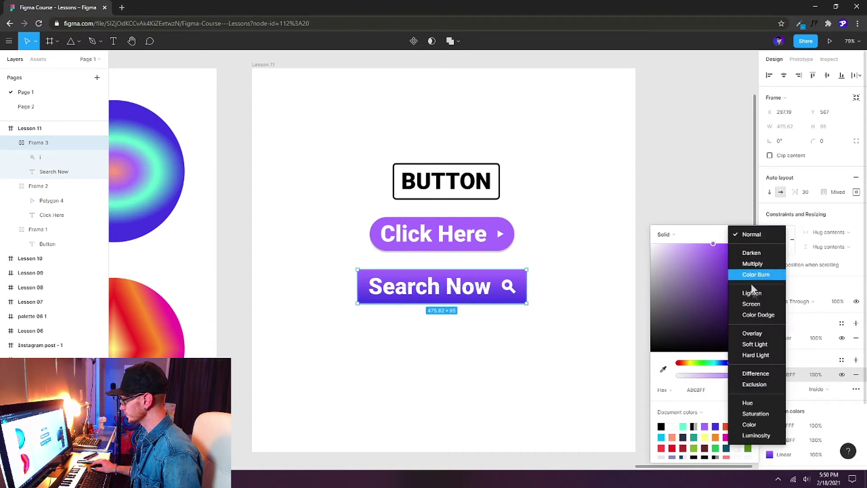
pyautogui.click(762, 319)
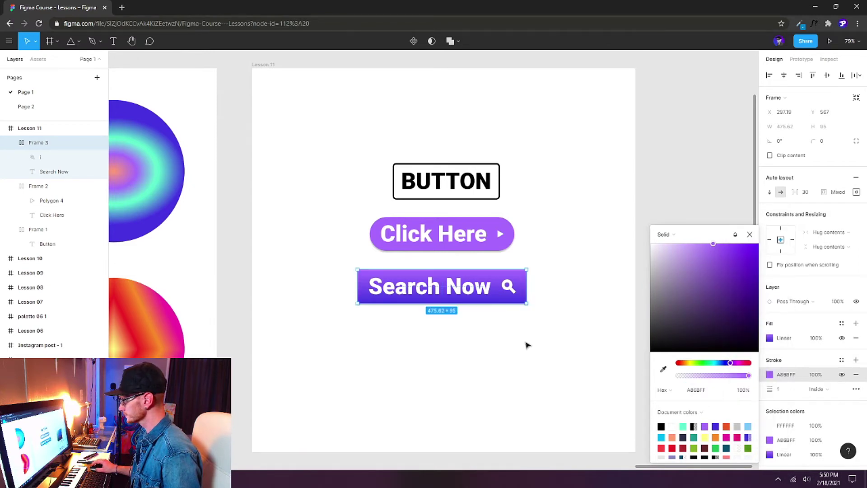
pyautogui.click(782, 394)
pyautogui.write('3')
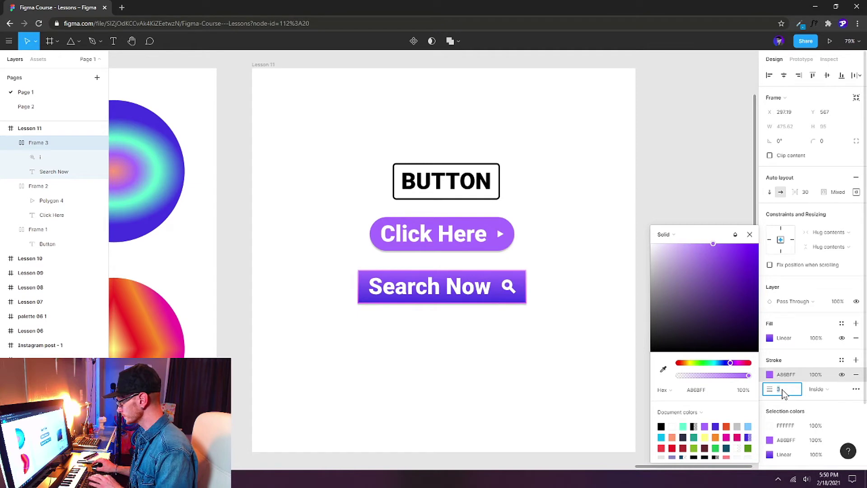
pyautogui.press('Down')
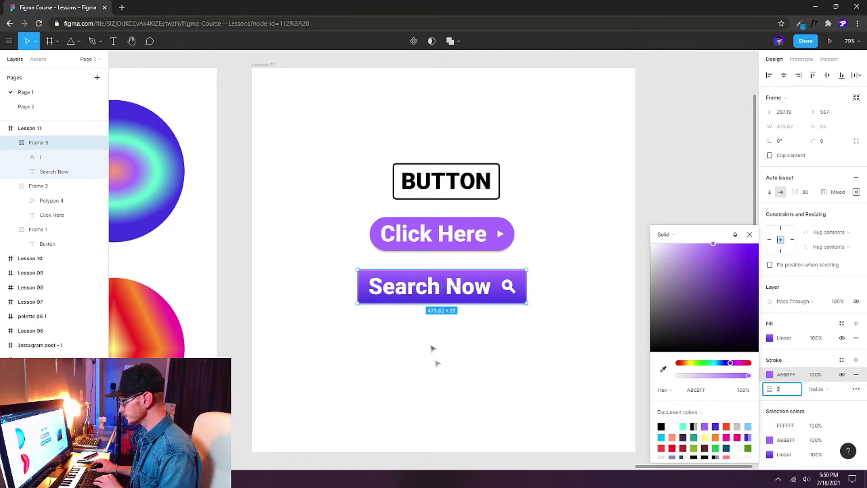
# Step: Set the button's corner radius to 8 and shift all three buttons up-left
pyautogui.click(825, 141)
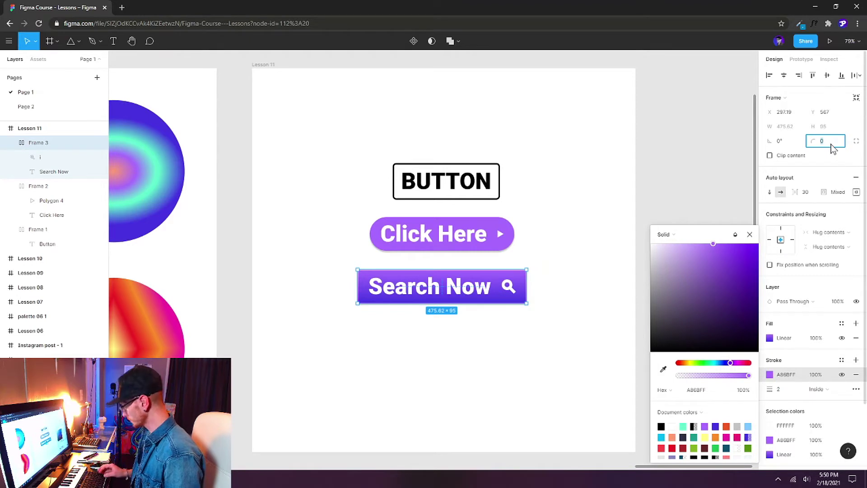
pyautogui.press('Return')
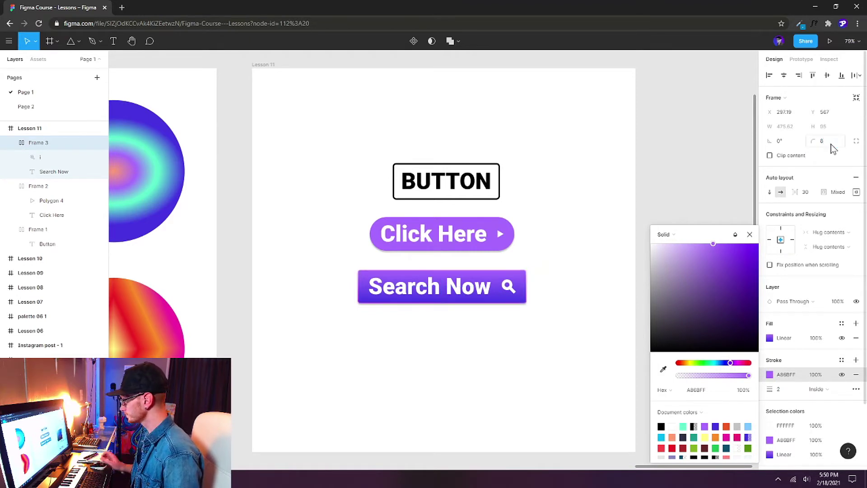
pyautogui.hotkey('ctrl', 'z')
pyautogui.click(479, 315)
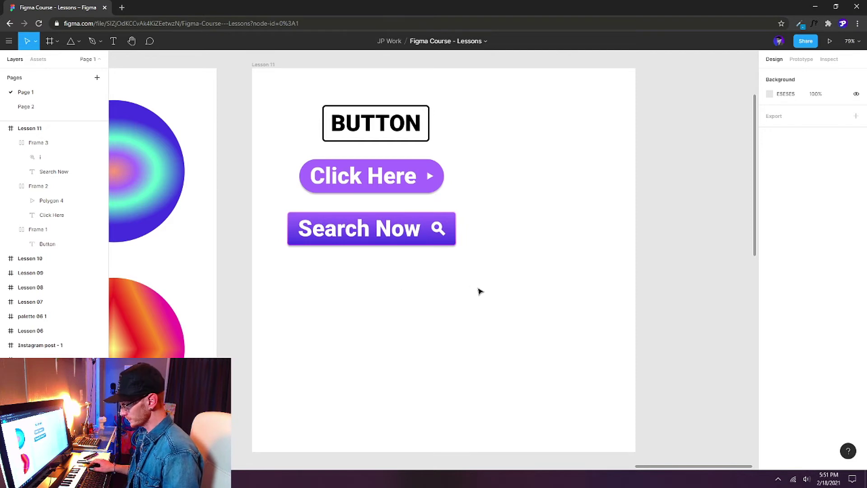
# Step: Draw a 79×79 square right of the buttons and fill it magenta EF22A3
pyautogui.press('r')
pyautogui.moveTo(444, 272)
pyautogui.mouseDown()
pyautogui.moveTo(470, 289)
pyautogui.moveTo(472, 301)
pyautogui.moveTo(561, 228)
pyautogui.moveTo(571, 207)
pyautogui.mouseUp()
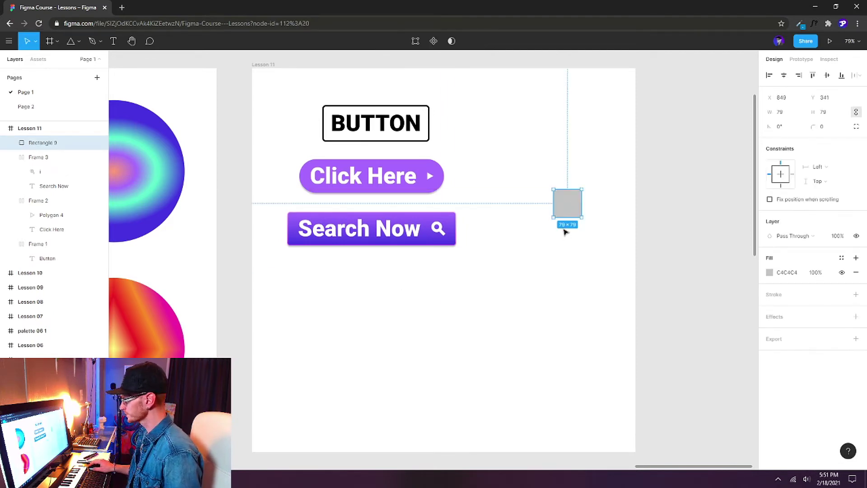
pyautogui.click(769, 272)
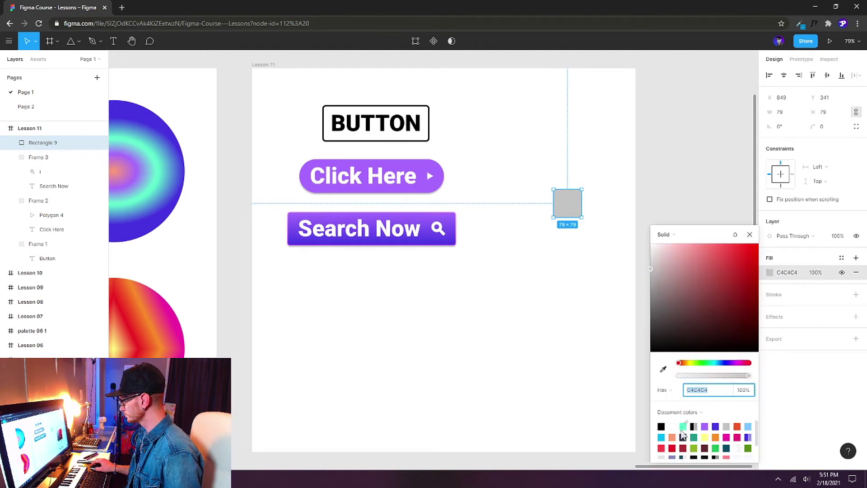
pyautogui.click(733, 434)
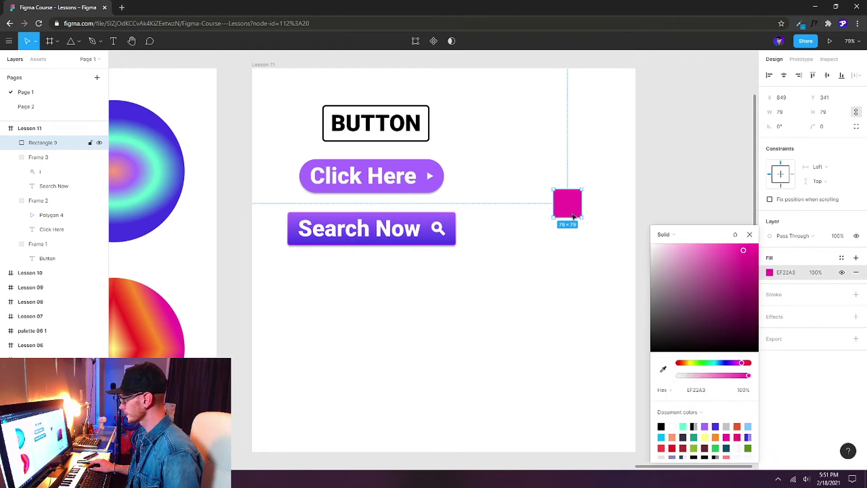
# Step: Duplicate the square into a column of four and wrap them in an auto-layout frame
pyautogui.moveTo(574, 208); pyautogui.dragTo(572, 338)
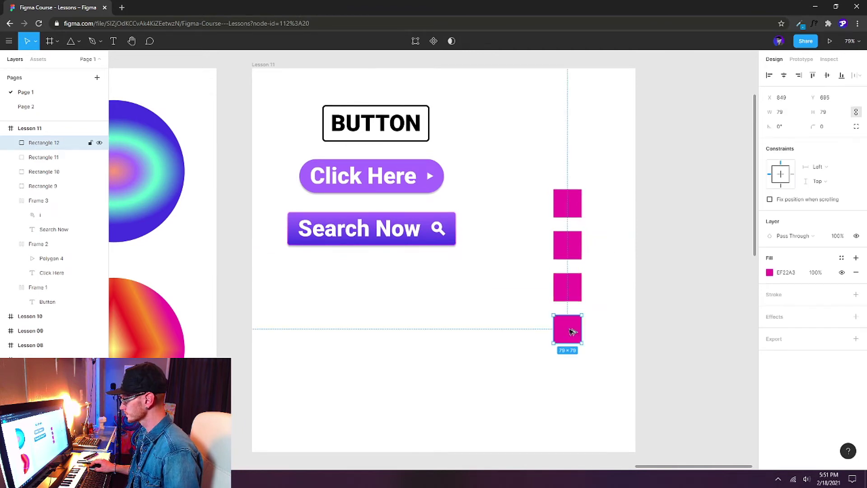
pyautogui.moveTo(608, 365); pyautogui.dragTo(561, 161)
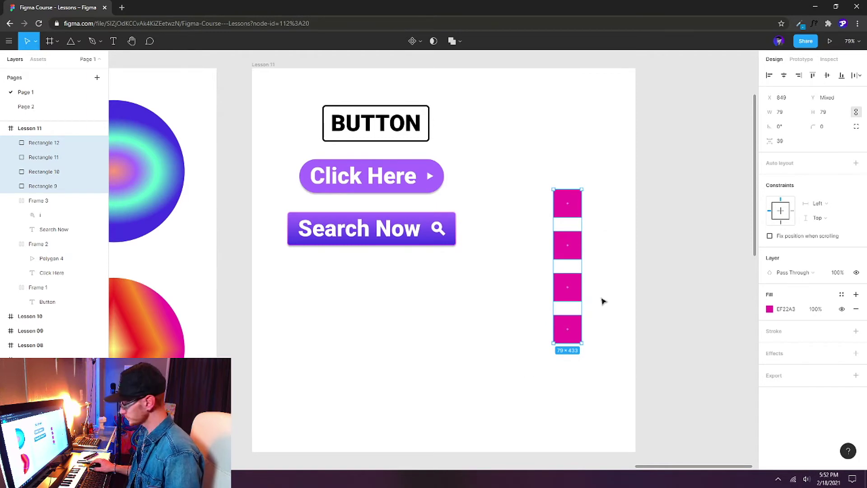
pyautogui.hotkey('shift', 'a')
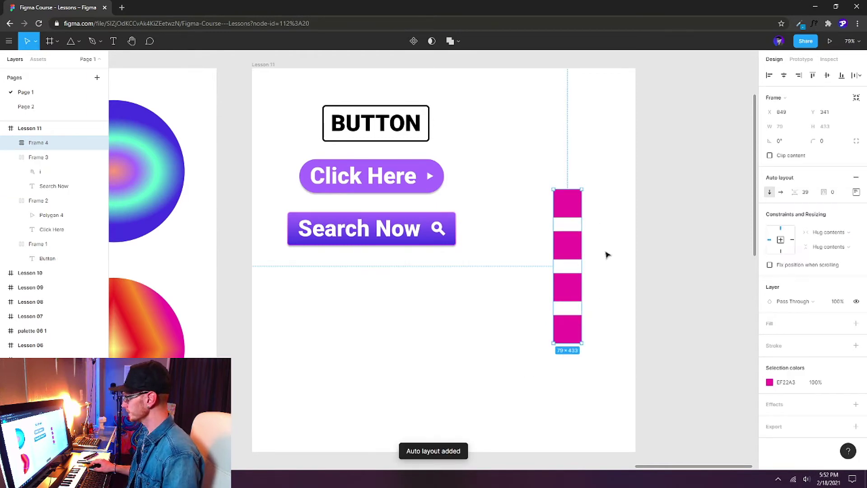
# Step: Stack the squares vertically right of the buttons with 30 spacing
pyautogui.click(806, 194)
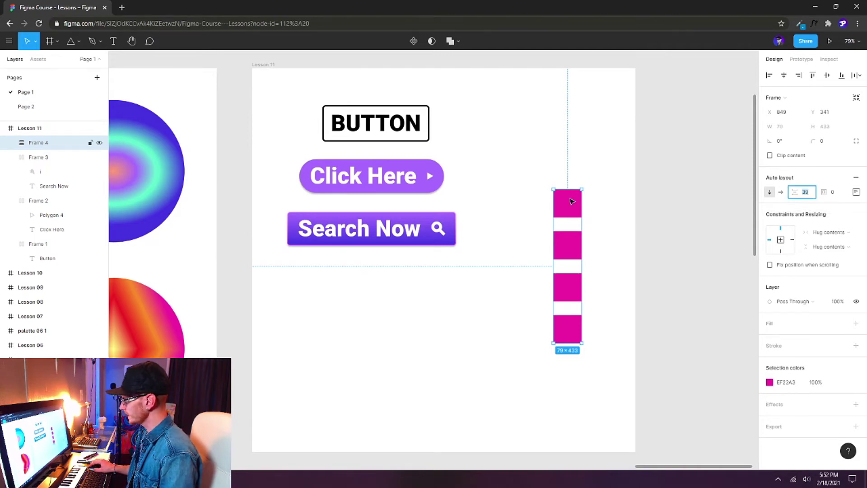
pyautogui.click(781, 193)
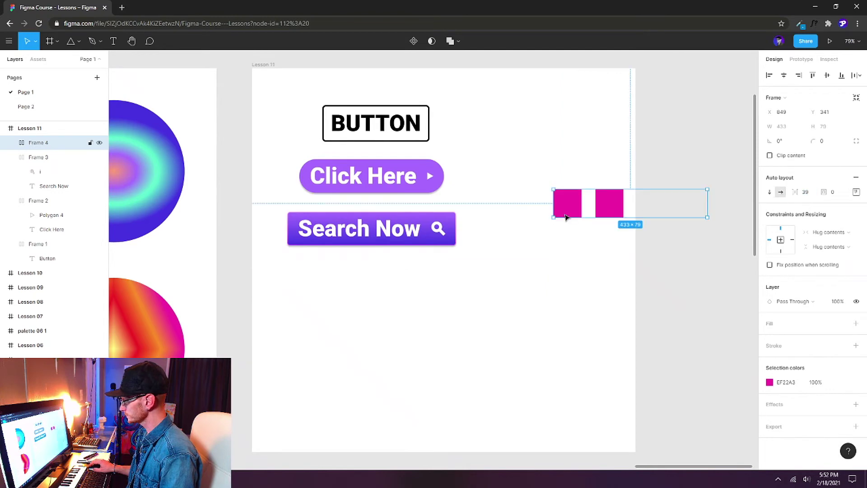
pyautogui.moveTo(602, 208); pyautogui.dragTo(445, 336)
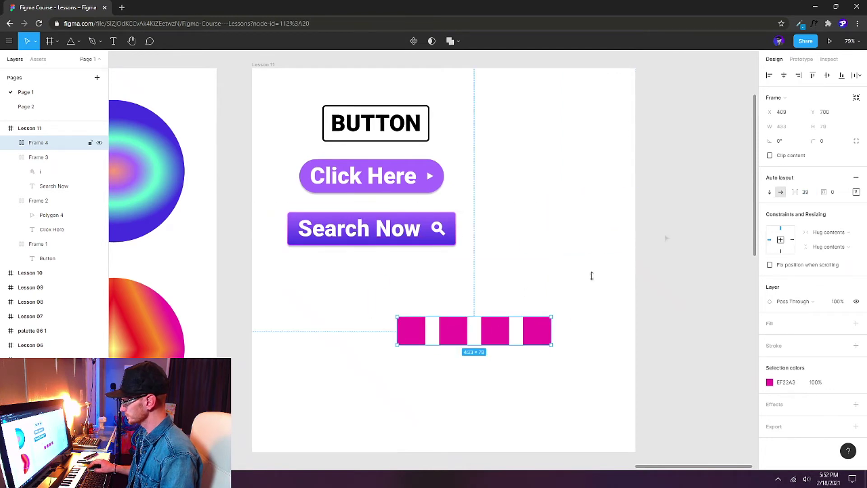
pyautogui.click(770, 193)
pyautogui.moveTo(422, 333); pyautogui.dragTo(559, 192)
pyautogui.click(807, 195)
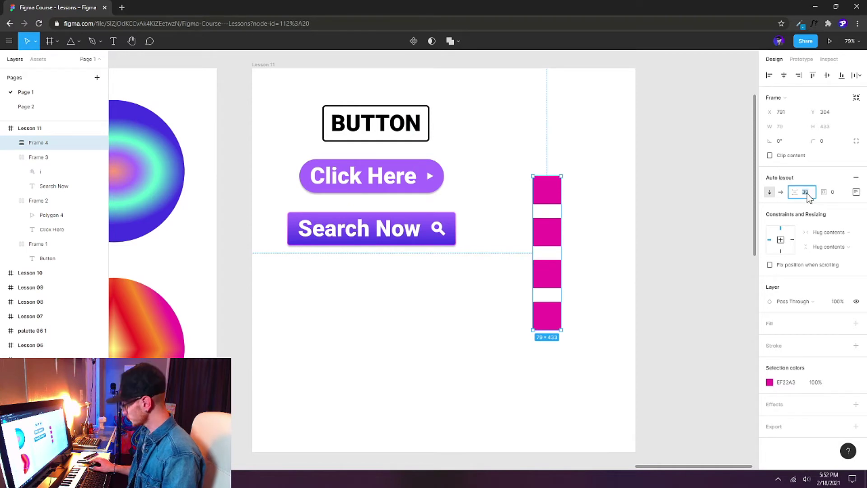
pyautogui.write('30')
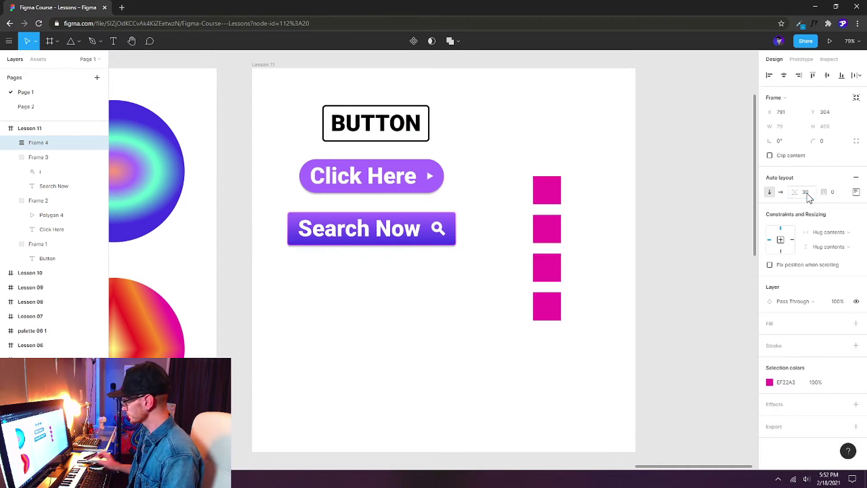
# Step: Centre the squares in the frame and set 30 padding on all four sides
pyautogui.click(856, 192)
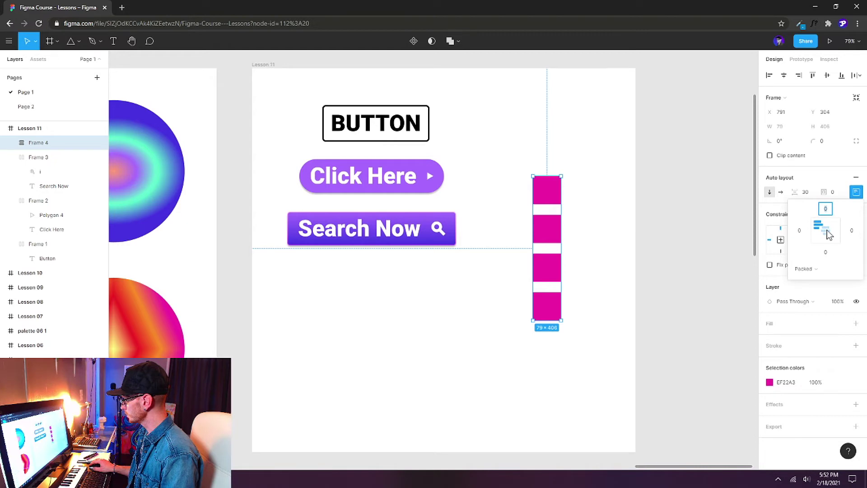
pyautogui.click(828, 233)
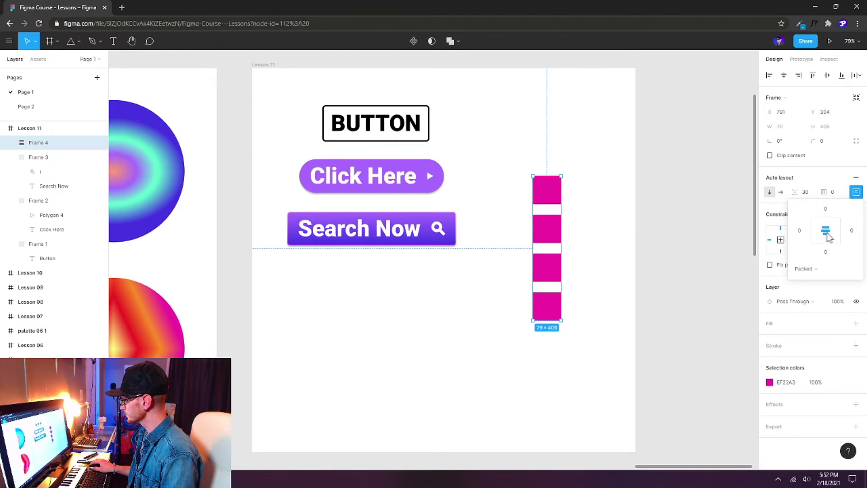
pyautogui.click(800, 230)
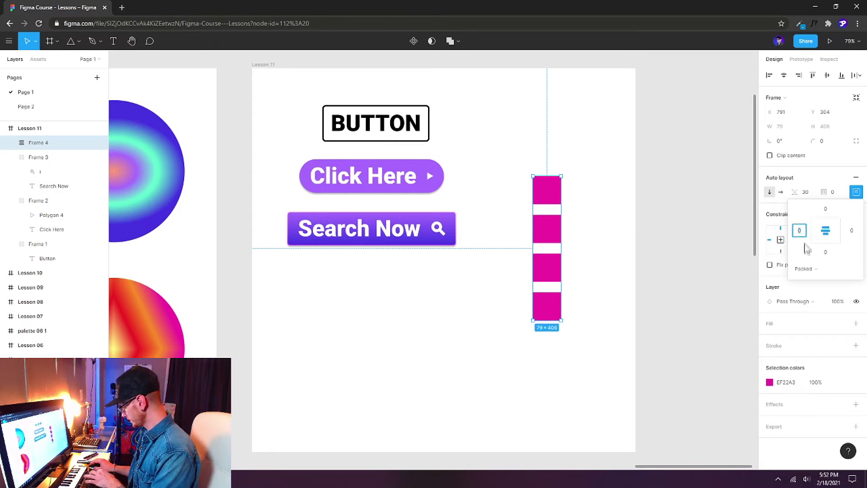
pyautogui.write('30')
pyautogui.click(825, 208)
pyautogui.write('30')
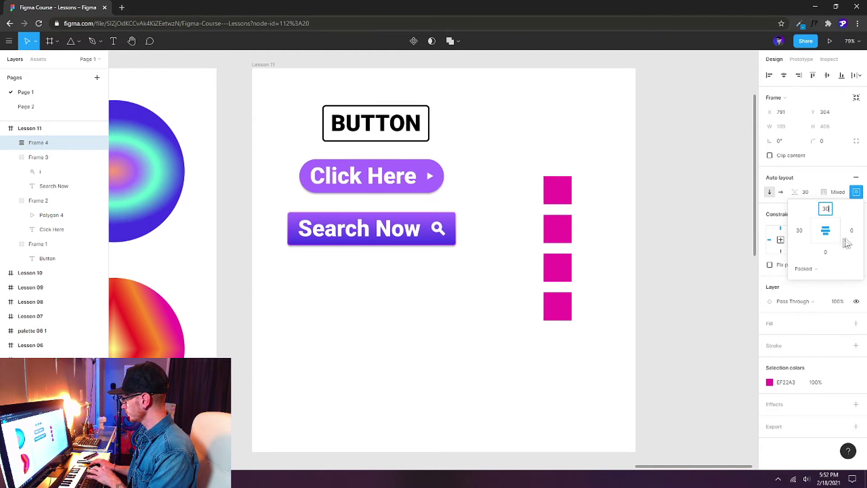
pyautogui.press('Tab')
pyautogui.write('30')
pyautogui.click(826, 252)
pyautogui.write('30')
pyautogui.press('Return')
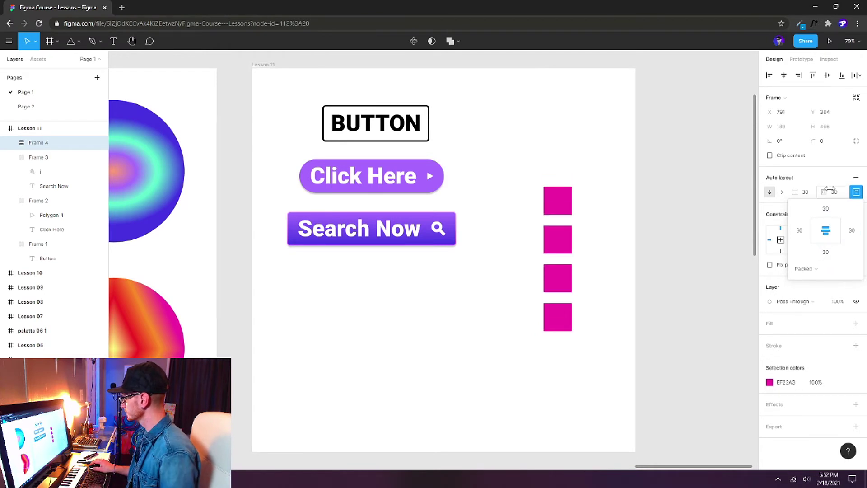
pyautogui.click(835, 193)
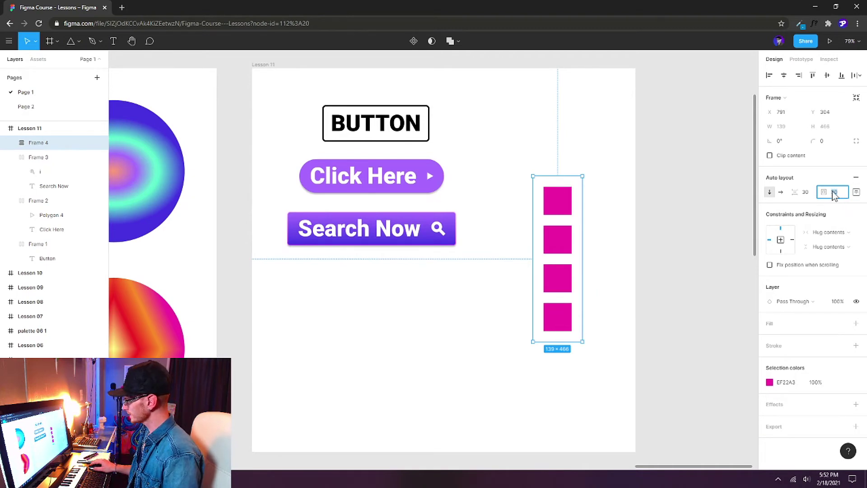
pyautogui.click(856, 191)
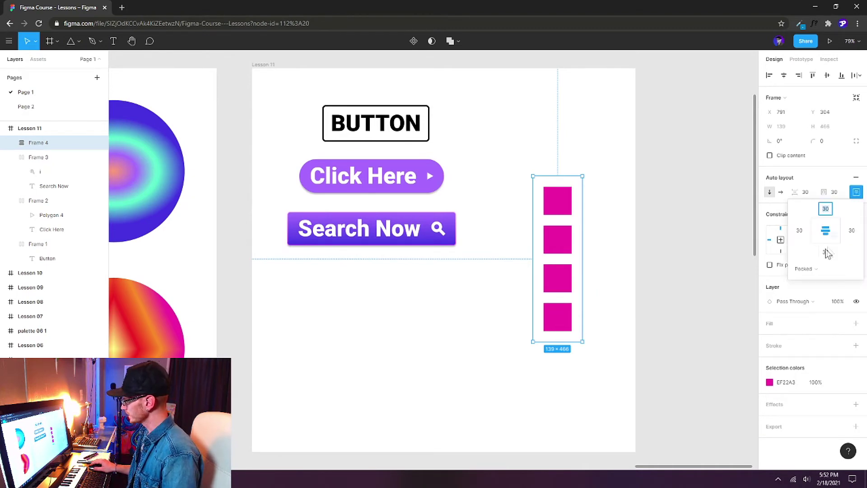
pyautogui.click(857, 194)
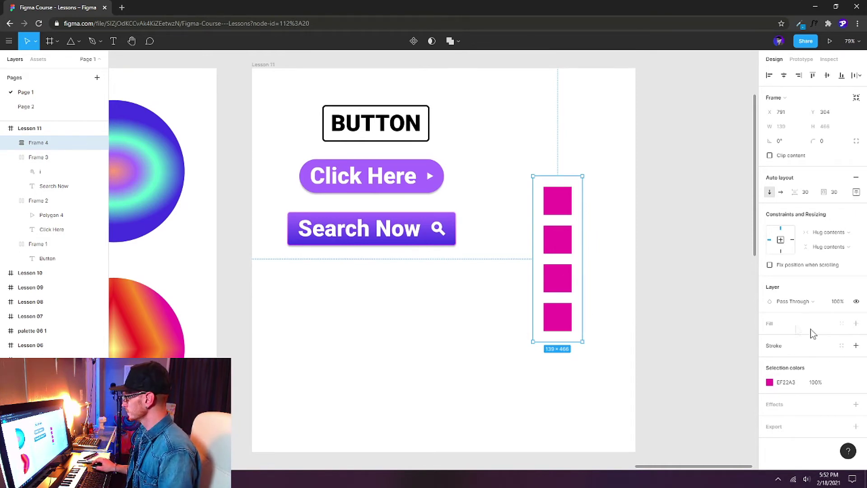
# Step: Add a blue 4733E0 background fill to the square stack, Frame 4
pyautogui.click(856, 324)
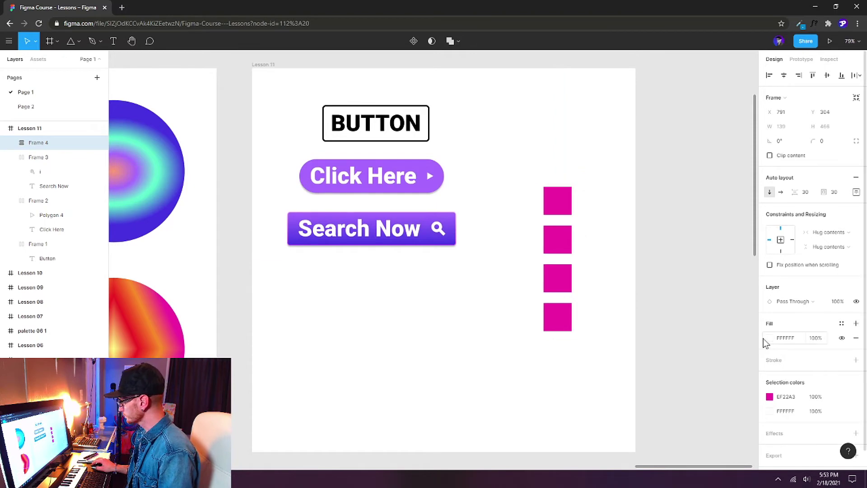
pyautogui.click(771, 338)
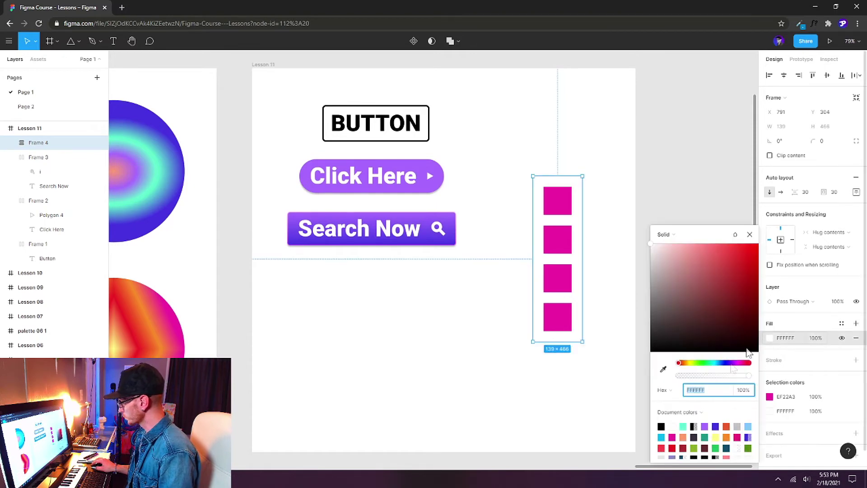
pyautogui.click(705, 426)
pyautogui.click(715, 426)
pyautogui.press('Escape')
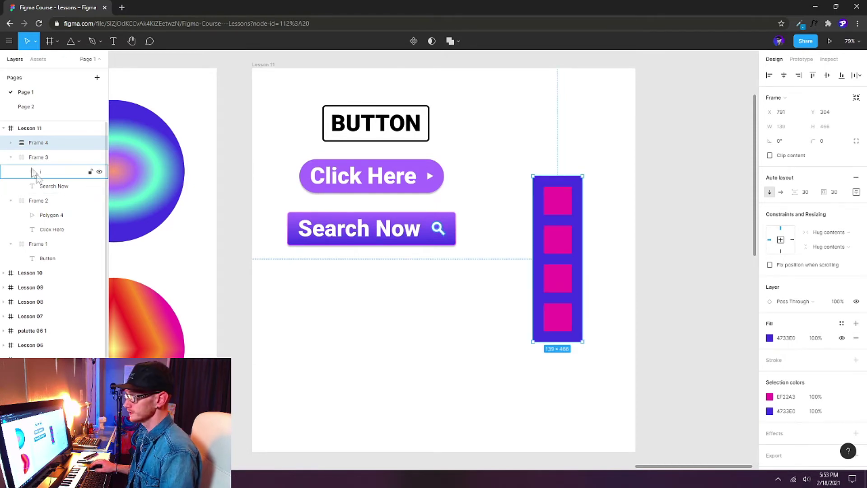
# Step: Recolour the second, third and fourth squares orange, teal and light blue 7CC6FE
pyautogui.click(11, 143)
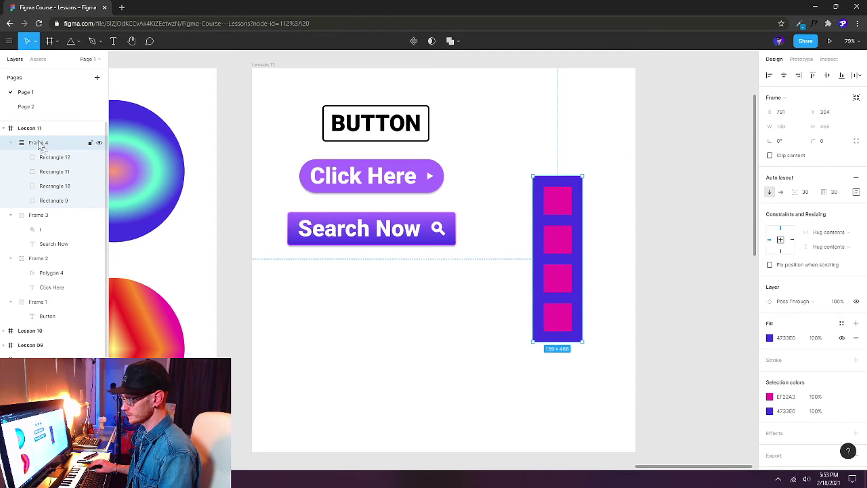
pyautogui.click(558, 238)
pyautogui.click(770, 308)
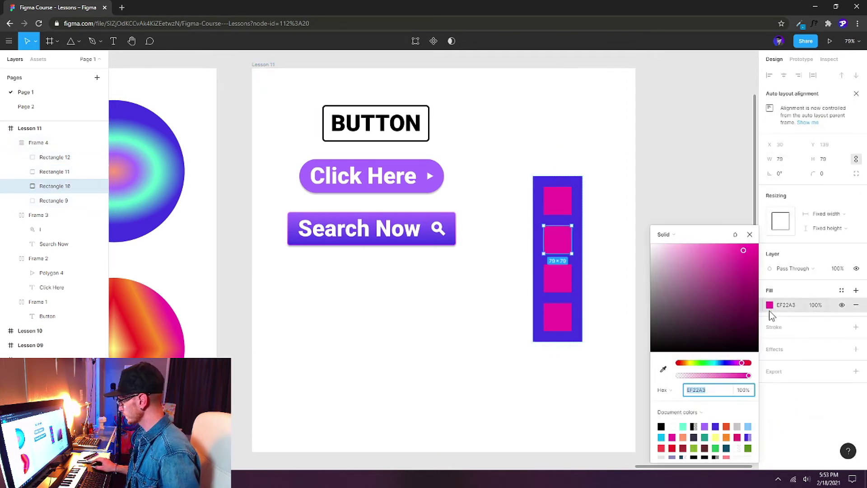
pyautogui.click(726, 437)
pyautogui.click(567, 289)
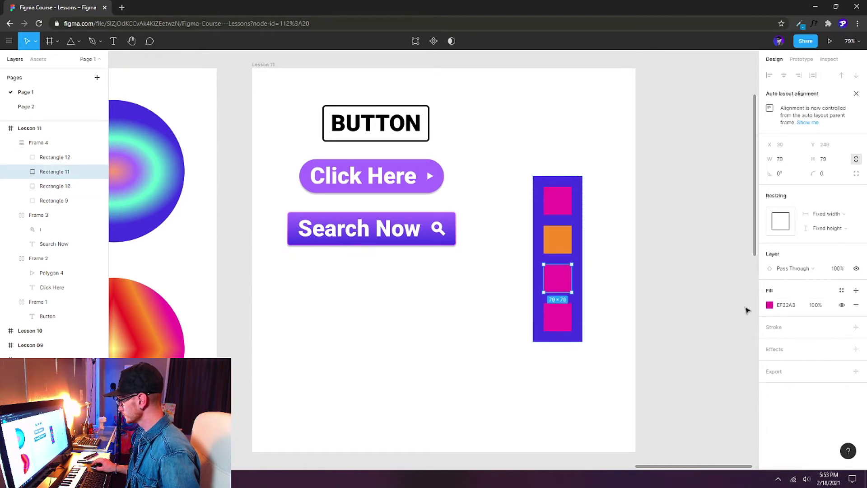
pyautogui.click(770, 305)
pyautogui.click(684, 425)
pyautogui.press('Tab')
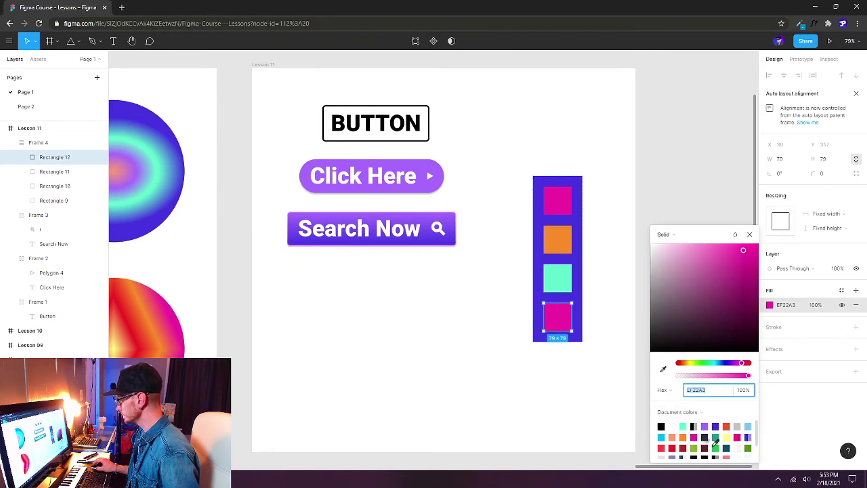
pyautogui.click(748, 427)
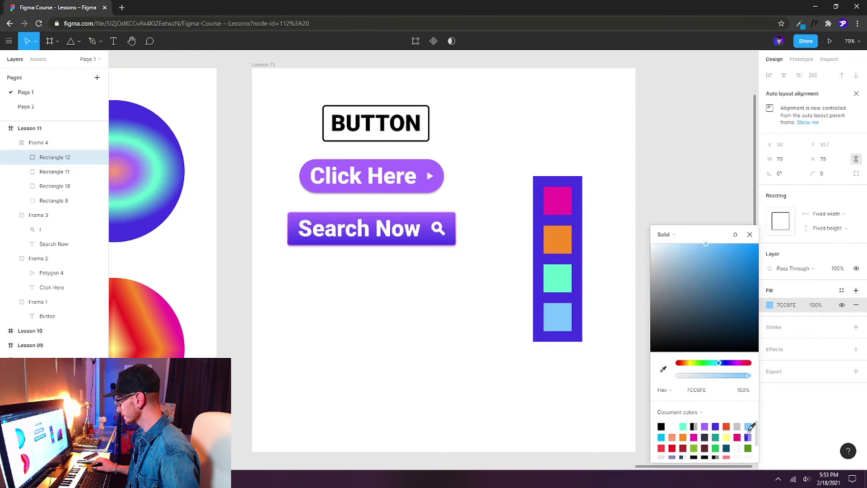
# Step: Drag the squares into pink, orange, teal, light blue order top to bottom, then select the stack
pyautogui.moveTo(558, 318); pyautogui.dragTo(555, 203)
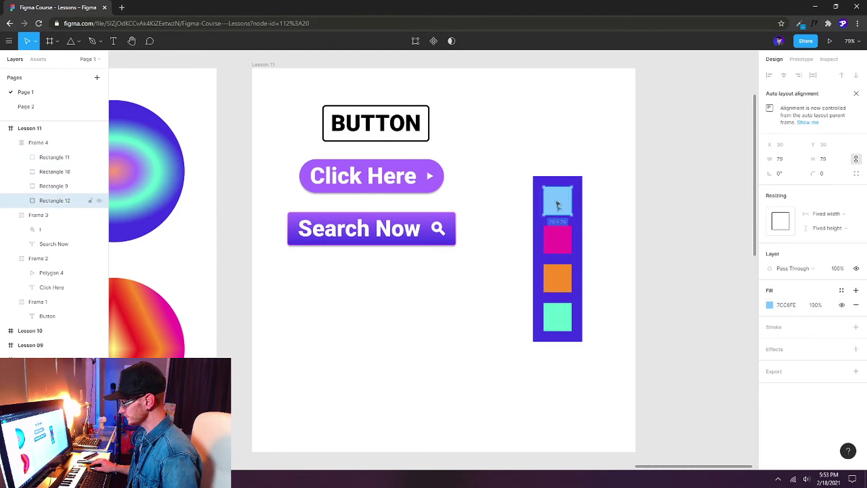
pyautogui.moveTo(557, 239); pyautogui.dragTo(559, 289)
pyautogui.moveTo(557, 316); pyautogui.dragTo(558, 239)
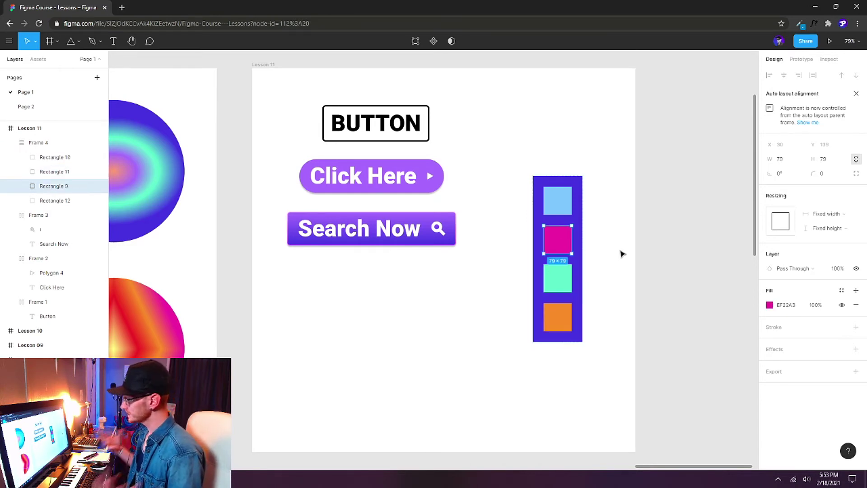
pyautogui.hotkey('ctrl', 'z')
pyautogui.hotkey('ctrl', 'z')
pyautogui.hotkey('ctrl', 'z')
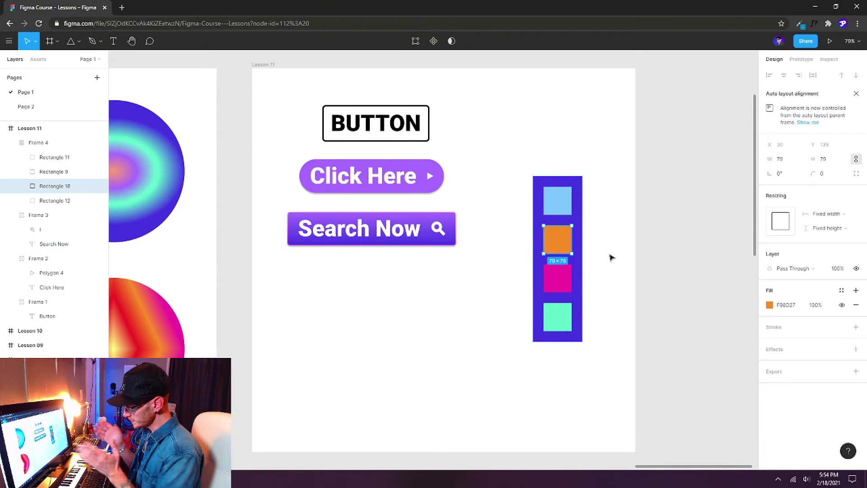
pyautogui.click(559, 213)
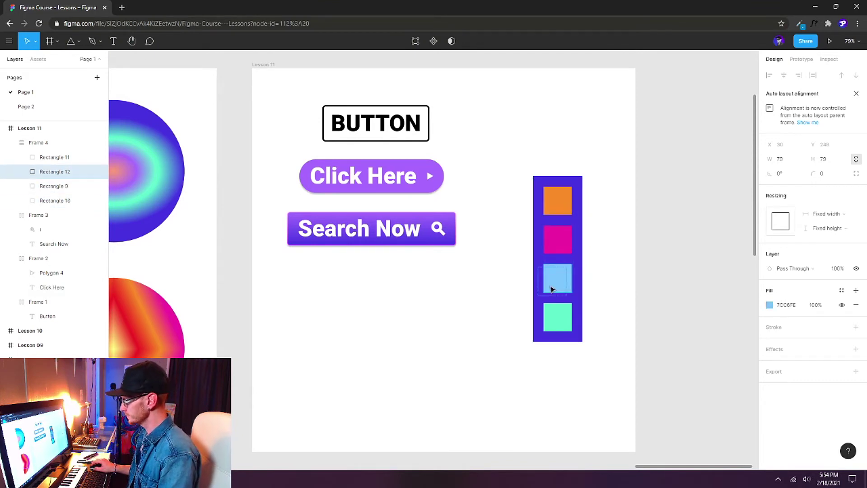
pyautogui.click(552, 289)
pyautogui.moveTo(559, 323); pyautogui.dragTo(558, 201)
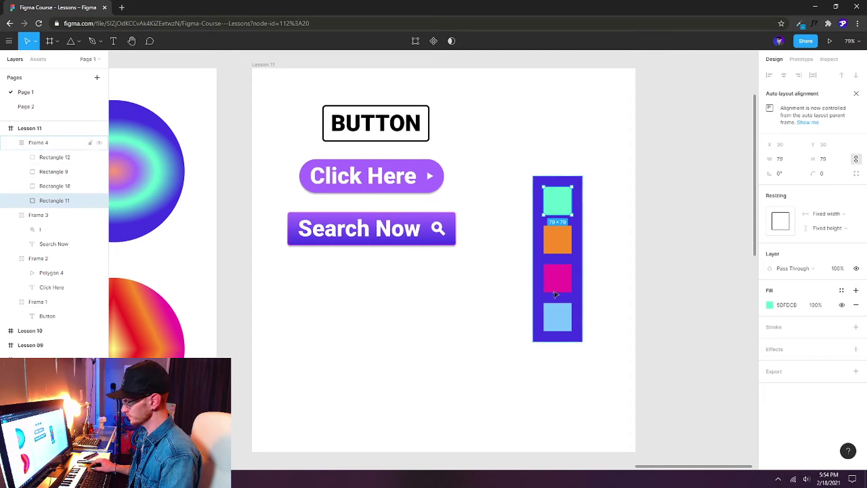
pyautogui.moveTo(558, 316); pyautogui.dragTo(549, 245)
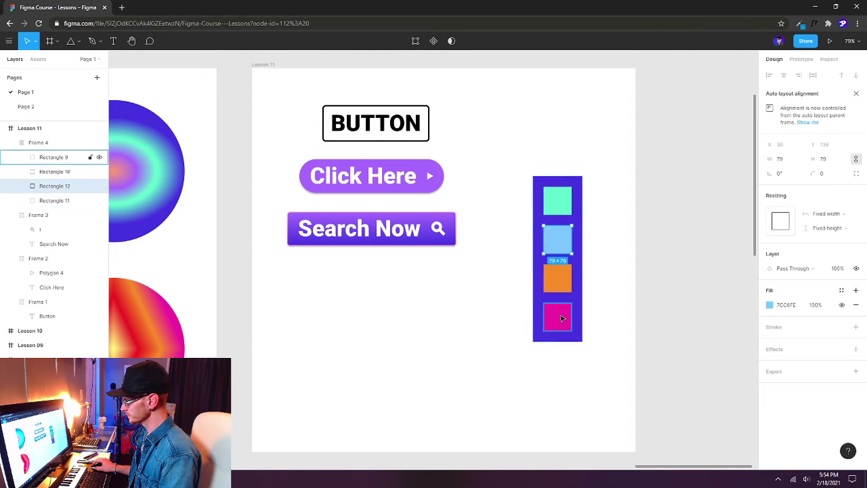
pyautogui.moveTo(558, 316); pyautogui.dragTo(558, 200)
pyautogui.moveTo(559, 316); pyautogui.dragTo(561, 283)
pyautogui.click(601, 225)
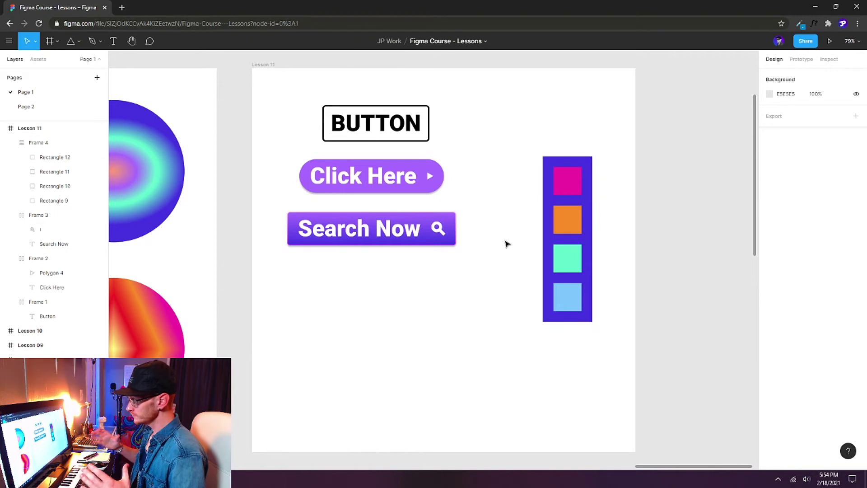
pyautogui.click(545, 217)
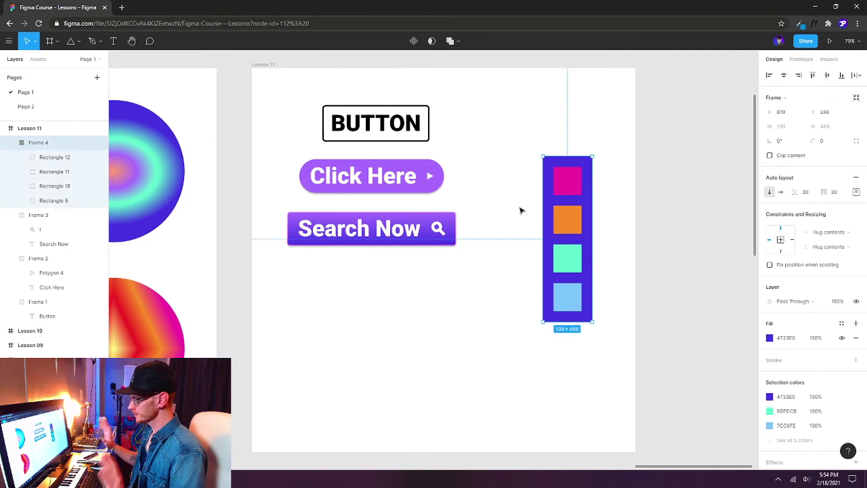
# Step: Add a text label reading 'Item 01' below the buttons
pyautogui.click(390, 355)
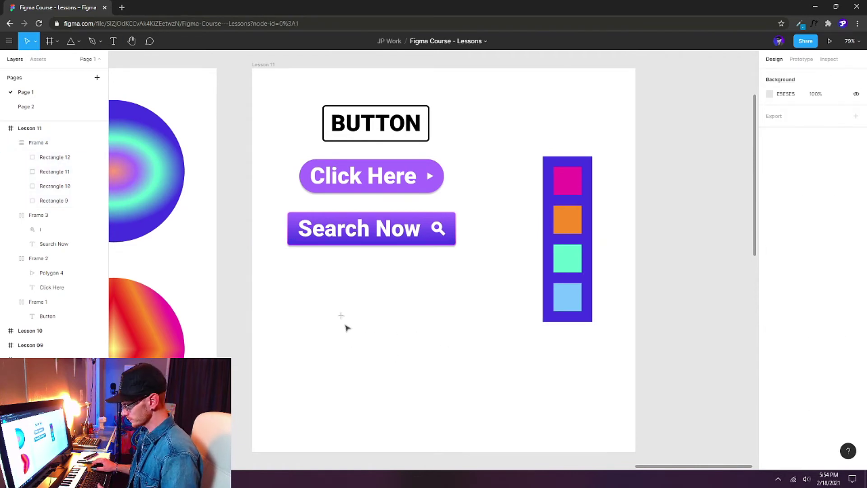
pyautogui.press('t')
pyautogui.click(336, 311)
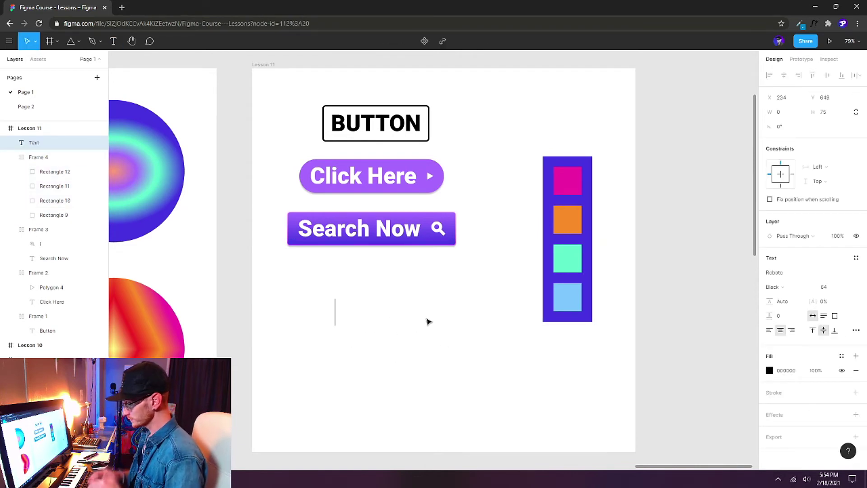
pyautogui.write('Item 01')
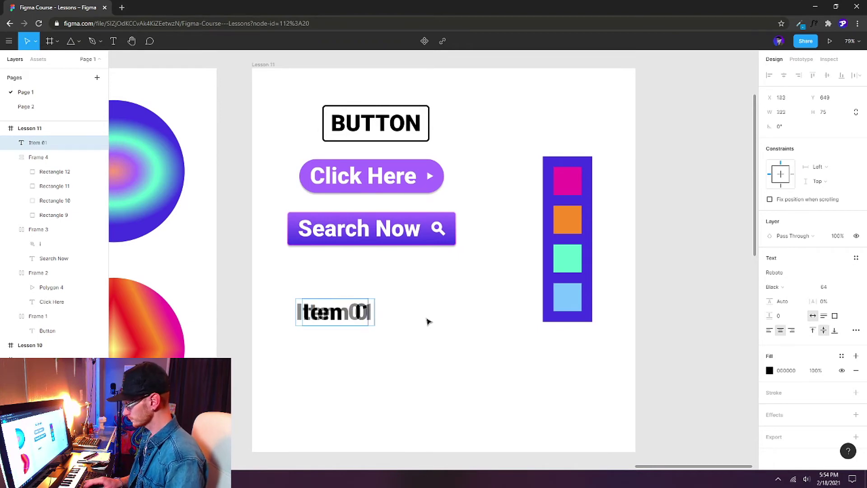
pyautogui.press('Escape')
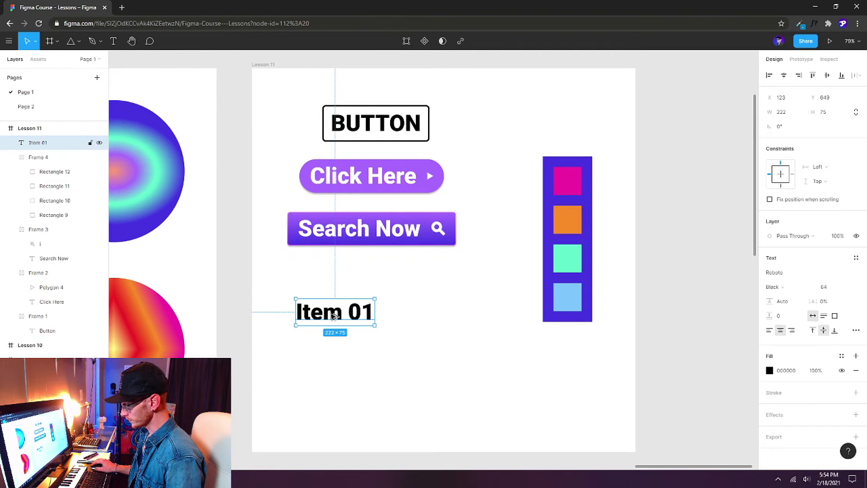
# Step: Alt-drag two copies of the label below it and change them to 'Item 02' and 'Item 03'
pyautogui.moveTo(335, 316); pyautogui.dragTo(334, 353)
pyautogui.doubleClick(363, 347)
pyautogui.click(363, 347)
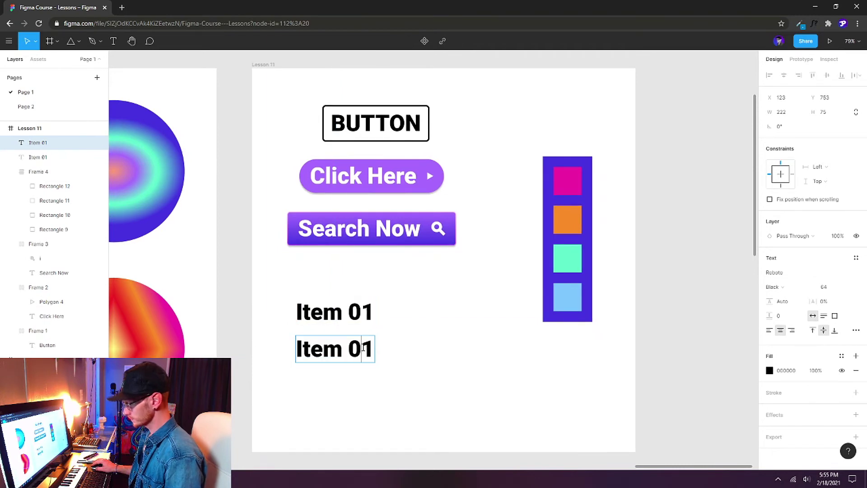
pyautogui.press('Delete')
pyautogui.write('2')
pyautogui.press('Escape')
pyautogui.moveTo(364, 348); pyautogui.dragTo(294, 294)
pyautogui.doubleClick(365, 389)
pyautogui.write('3')
pyautogui.press('Escape')
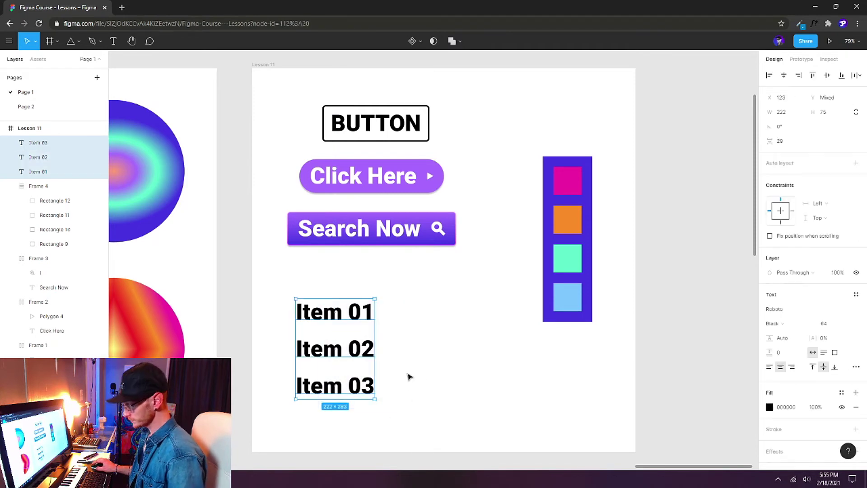
# Step: Wrap the three Item labels in vertical auto-layout Frame 5, test reordering, and move it beside the squares
pyautogui.hotkey('shift', 'a')
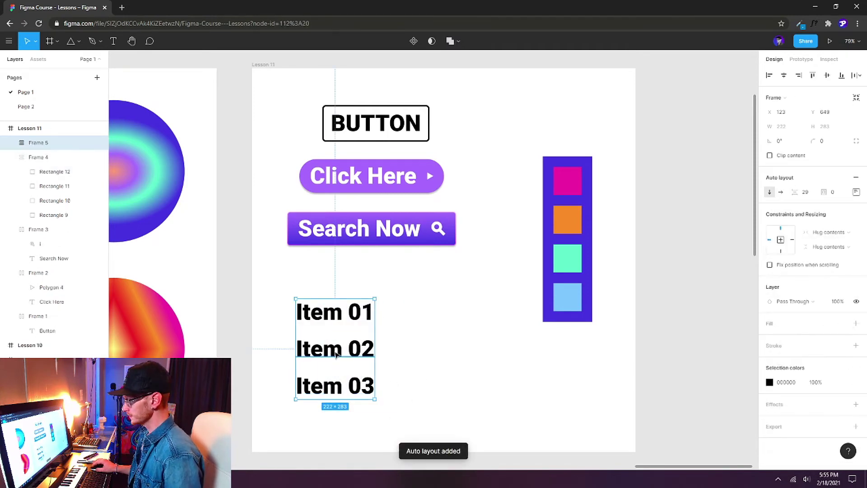
pyautogui.click(338, 348)
pyautogui.moveTo(341, 350); pyautogui.dragTo(335, 322)
pyautogui.click(335, 348)
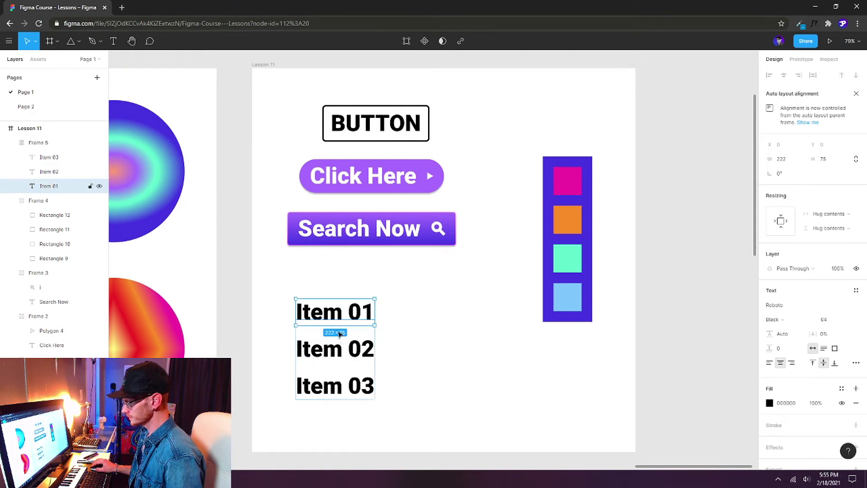
pyautogui.moveTo(338, 390); pyautogui.dragTo(420, 323)
pyautogui.click(339, 381)
pyautogui.click(452, 349)
pyautogui.click(325, 338)
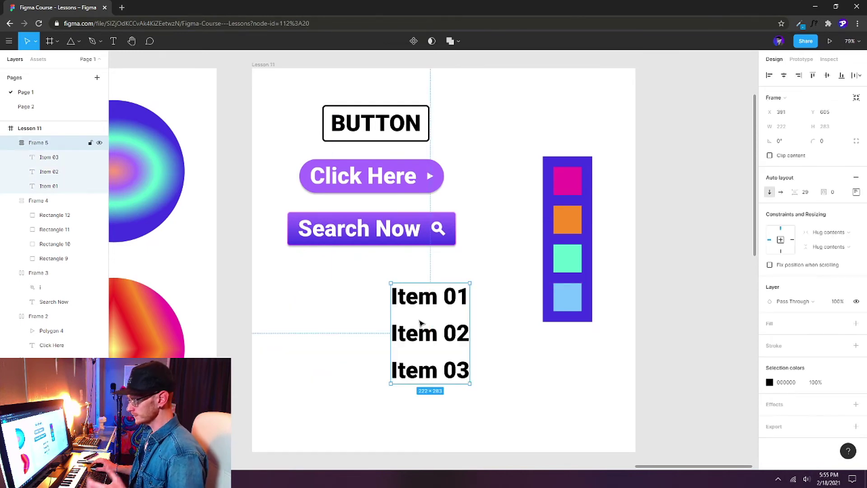
pyautogui.click(433, 302)
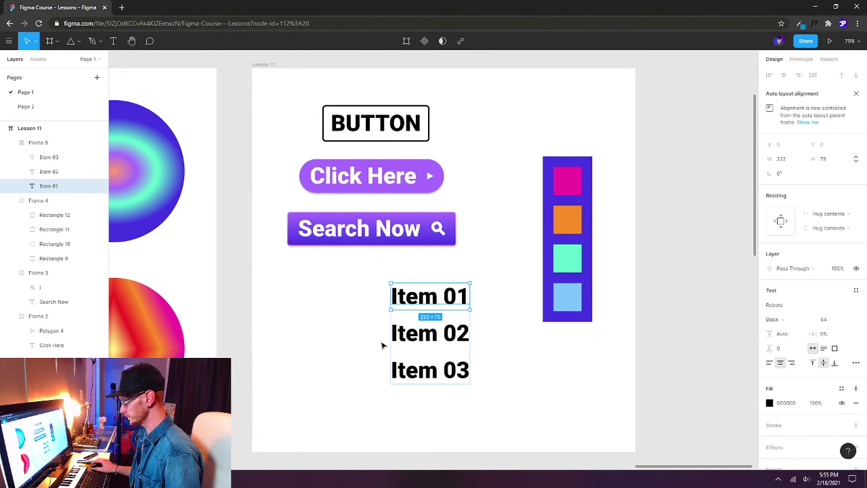
# Step: Paste a copy of the Click Here play triangle into the list below Item 01
pyautogui.doubleClick(431, 178)
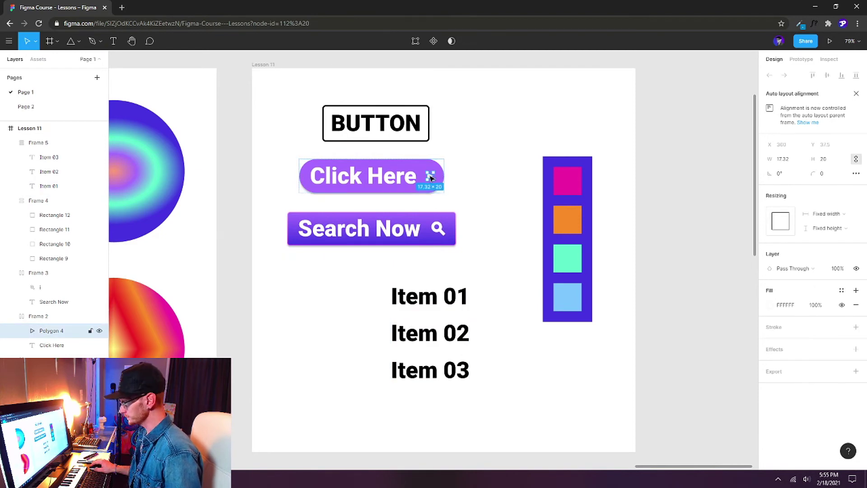
pyautogui.click(411, 297)
pyautogui.click(551, 339)
pyautogui.click(417, 303)
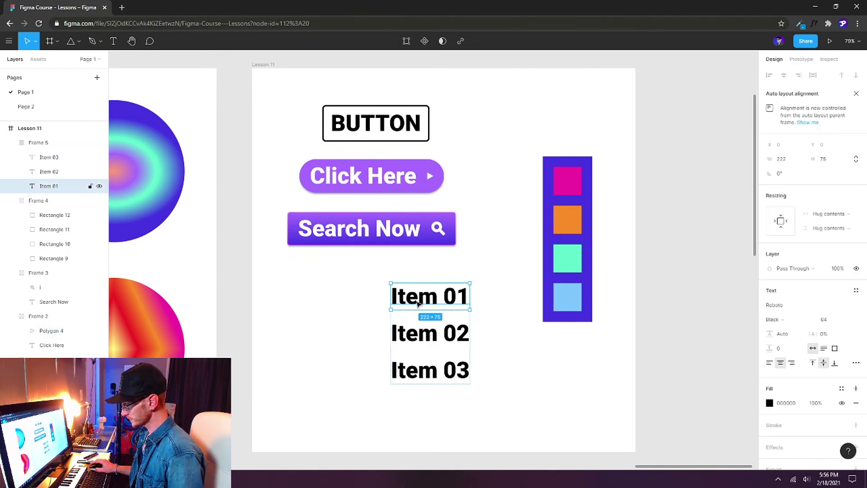
pyautogui.hotkey('ctrl', 'v')
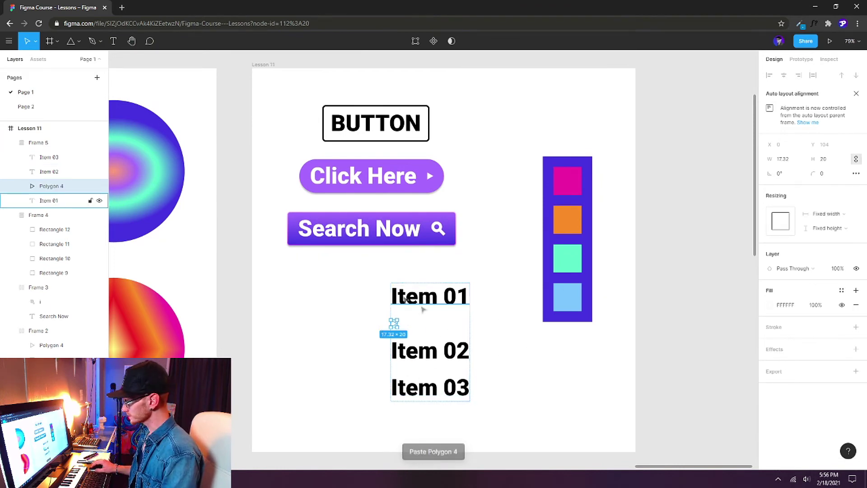
# Step: Recolour the pasted triangle black 000000 and select it together with Item 01
pyautogui.click(775, 306)
pyautogui.click(661, 427)
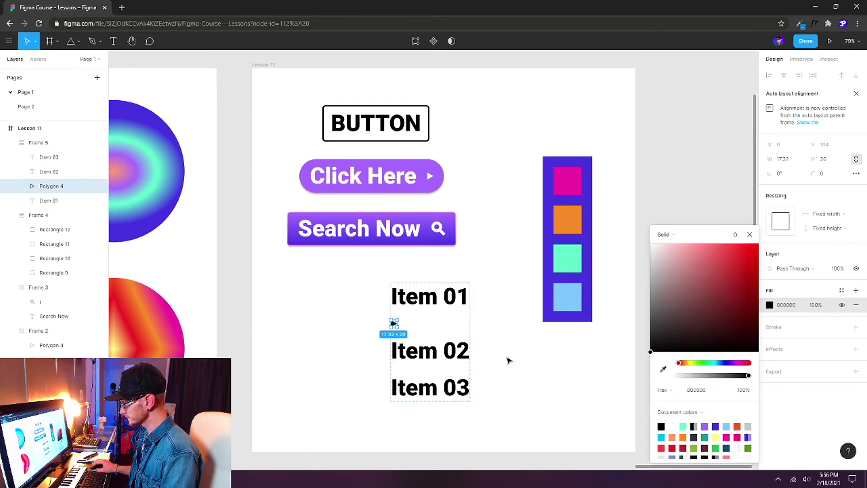
pyautogui.click(508, 360)
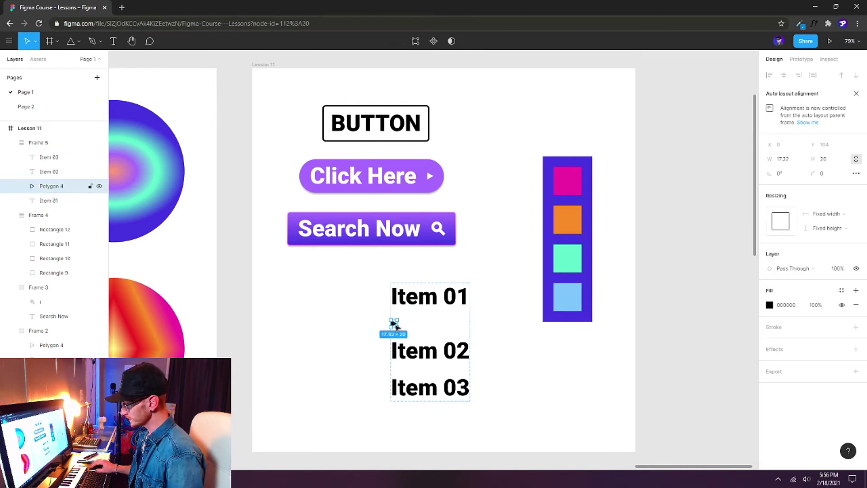
pyautogui.keyDown('shift'); pyautogui.click(436, 301); pyautogui.keyUp('shift')
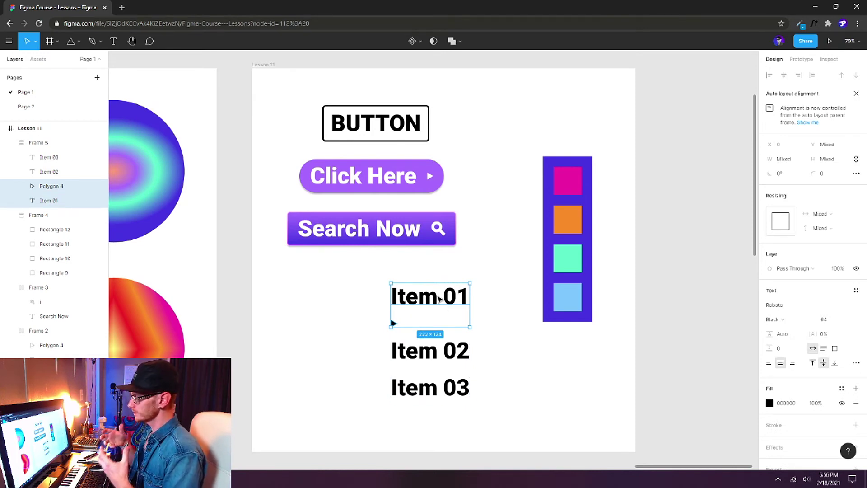
# Step: Wrap Item 01 and the triangle in a horizontal auto-layout row with vertically centred alignment
pyautogui.hotkey('shift', 'a')
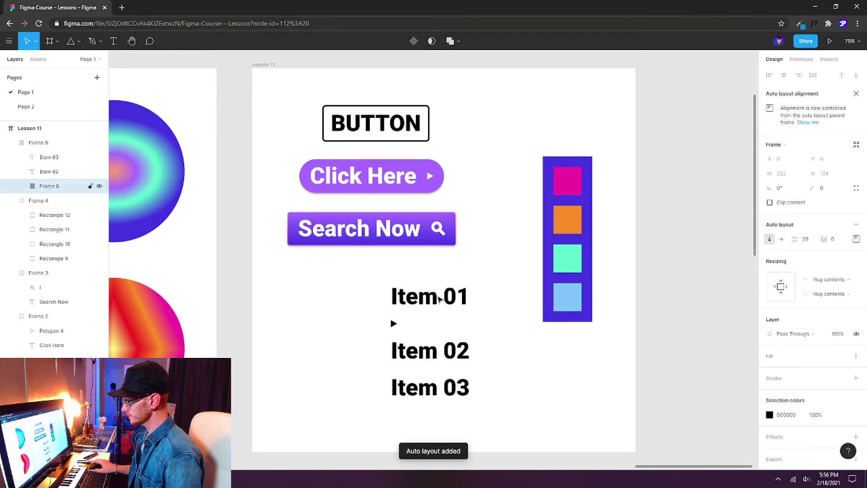
pyautogui.click(780, 240)
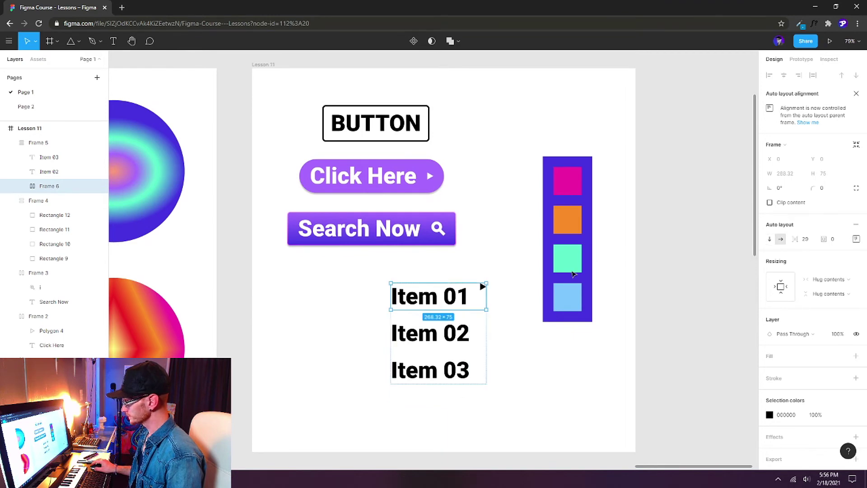
pyautogui.click(856, 240)
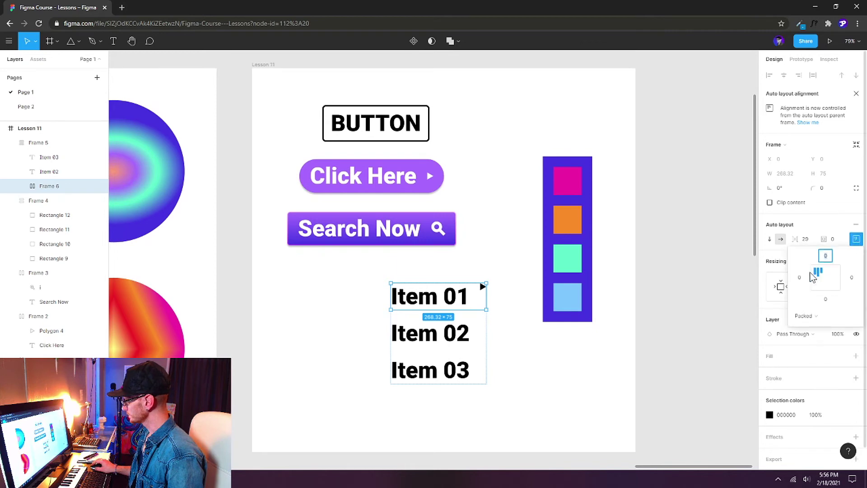
pyautogui.click(821, 284)
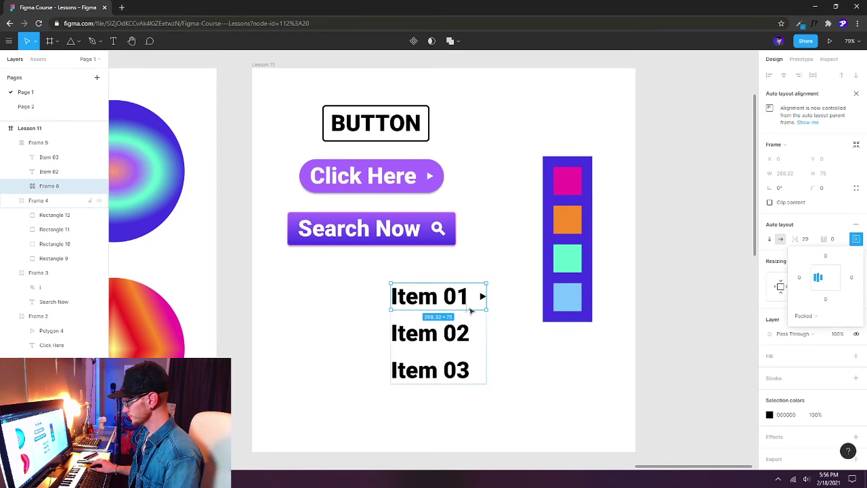
pyautogui.click(430, 333)
# Step: Delete the Item 02 and Item 03 labels, then duplicate the Item 01 row
pyautogui.keyDown('shift'); pyautogui.click(430, 370); pyautogui.keyUp('shift')
pyautogui.press('Delete')
pyautogui.click(451, 298)
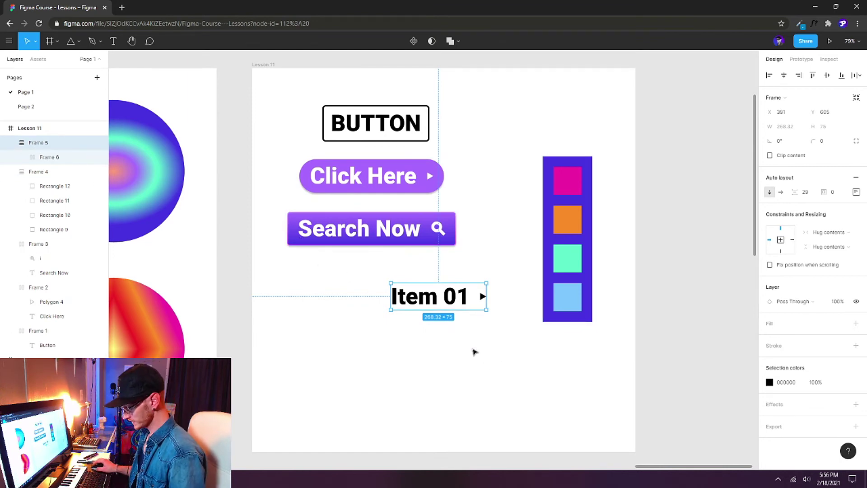
pyautogui.hotkey('ctrl', 'd')
# Step: Duplicate the Item 01 row and relabel the copy 'Item 02'
pyautogui.press('Delete')
pyautogui.doubleClick(461, 301)
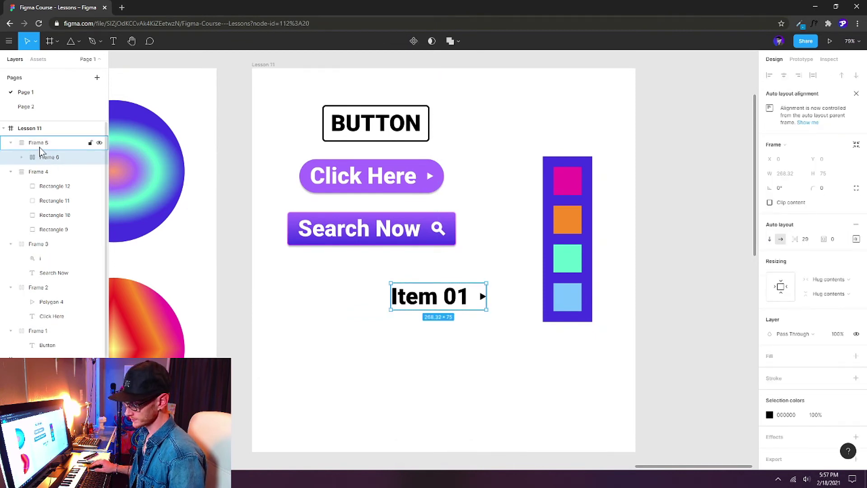
pyautogui.hotkey('ctrl', 'd')
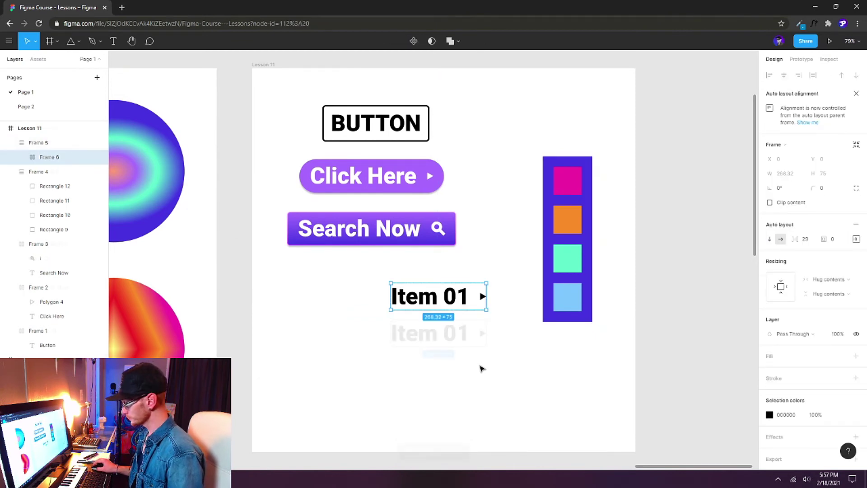
pyautogui.doubleClick(465, 338)
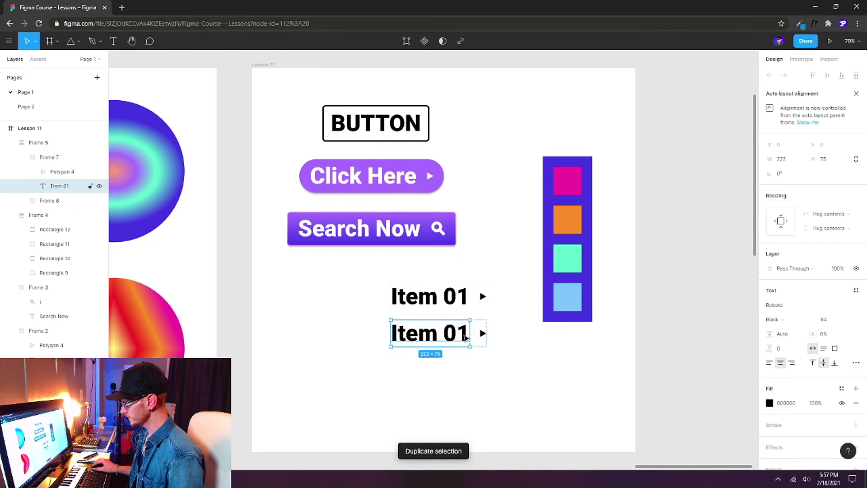
pyautogui.doubleClick(457, 334)
pyautogui.hotkey('shift', 'Right')
pyautogui.write('2')
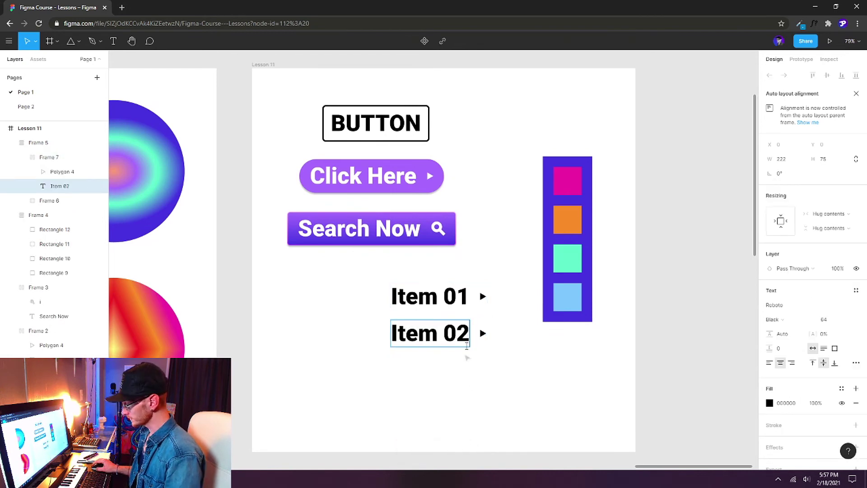
pyautogui.press('Escape')
pyautogui.click(475, 407)
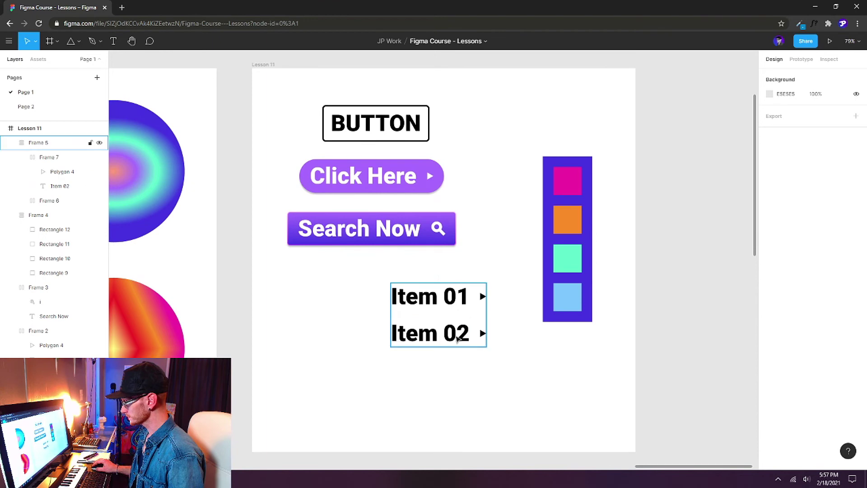
# Step: Duplicate the Item 02 row, relabel it 'Item 03', and marquee-select the whole list
pyautogui.doubleClick(458, 339)
pyautogui.hotkey('ctrl', 'd')
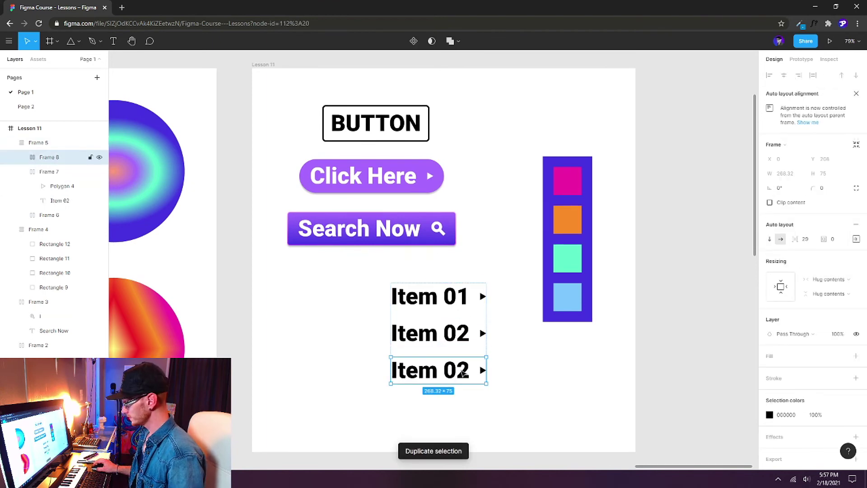
pyautogui.doubleClick(461, 369)
pyautogui.press('Return')
pyautogui.press('Right')
pyautogui.hotkey('shift', 'Left')
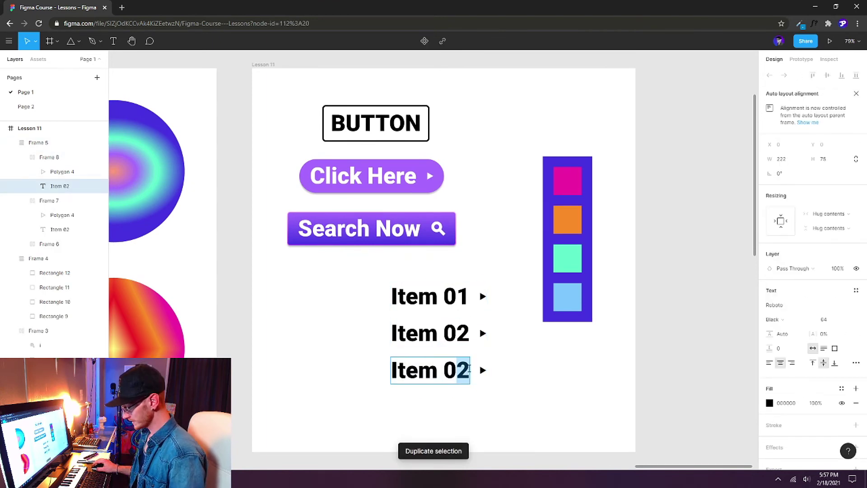
pyautogui.write('3')
pyautogui.press('Escape')
pyautogui.click(511, 404)
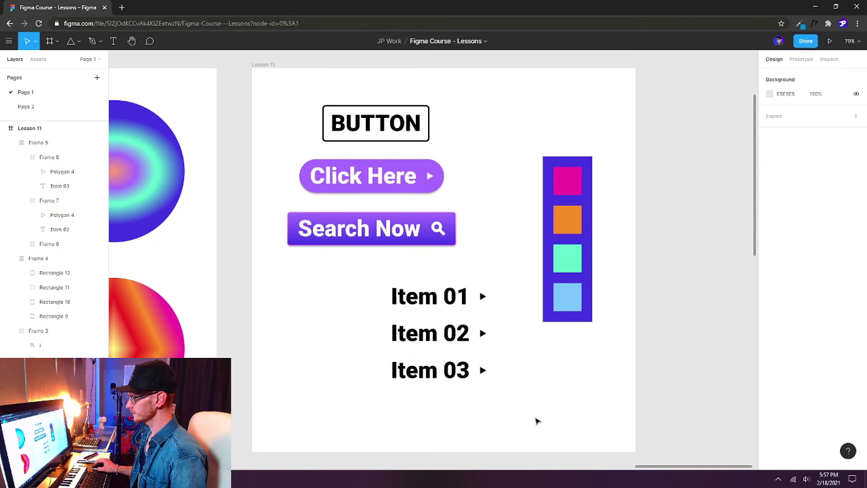
pyautogui.moveTo(535, 417); pyautogui.dragTo(346, 254)
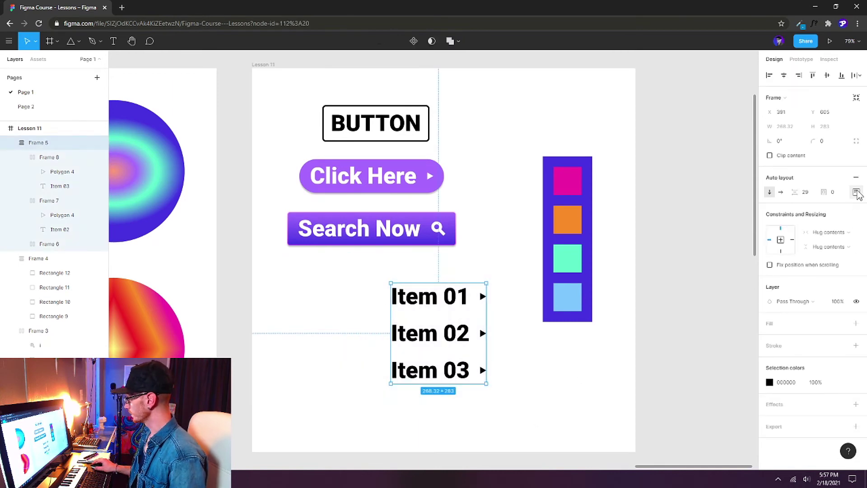
# Step: Set the list frame's row spacing to 10
pyautogui.click(805, 191)
pyautogui.write('10')
pyautogui.press('Return')
pyautogui.click(805, 196)
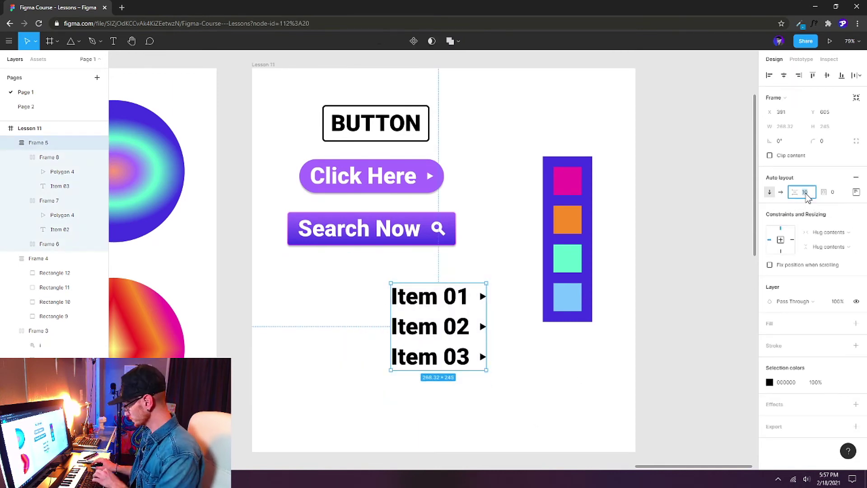
pyautogui.press('Escape')
# Step: Change the three item labels to font size 48 and shift the list left
pyautogui.moveTo(408, 271); pyautogui.dragTo(452, 364)
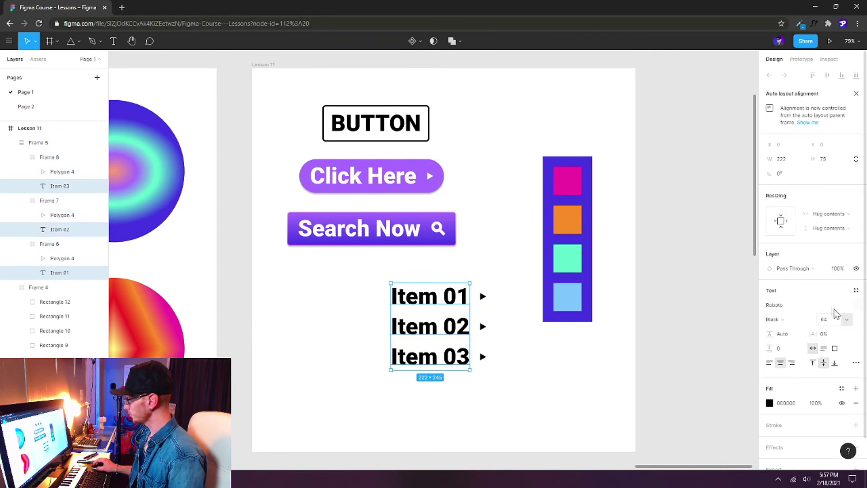
pyautogui.click(843, 320)
pyautogui.click(834, 309)
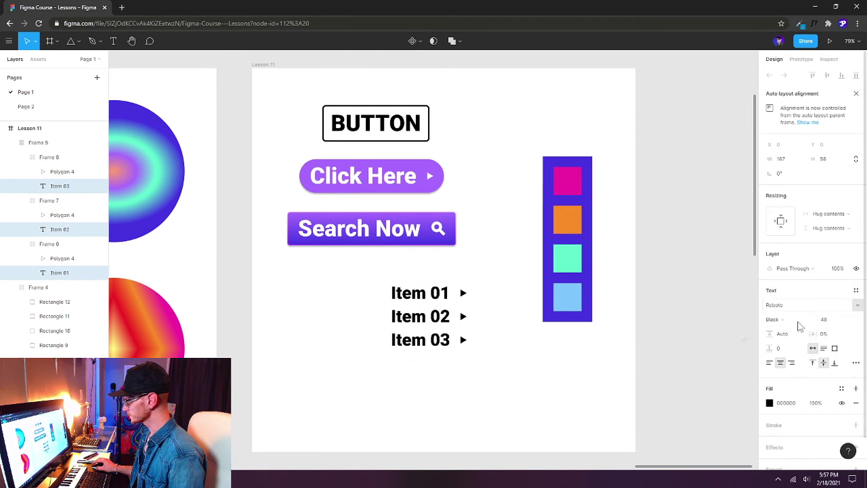
pyautogui.moveTo(397, 299); pyautogui.dragTo(315, 300)
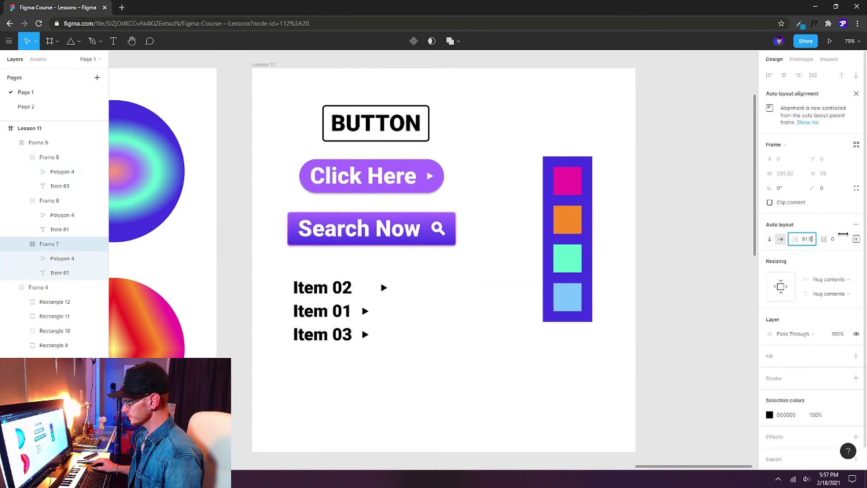
# Step: Set each row's label-to-arrow gap to 30, then move the list up beneath Search Now
pyautogui.moveTo(794, 239); pyautogui.dragTo(814, 242)
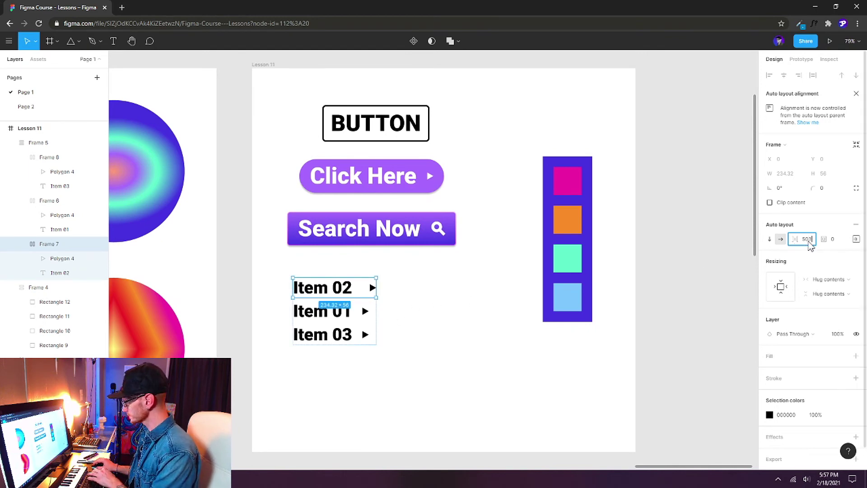
pyautogui.write('30')
pyautogui.press('Return')
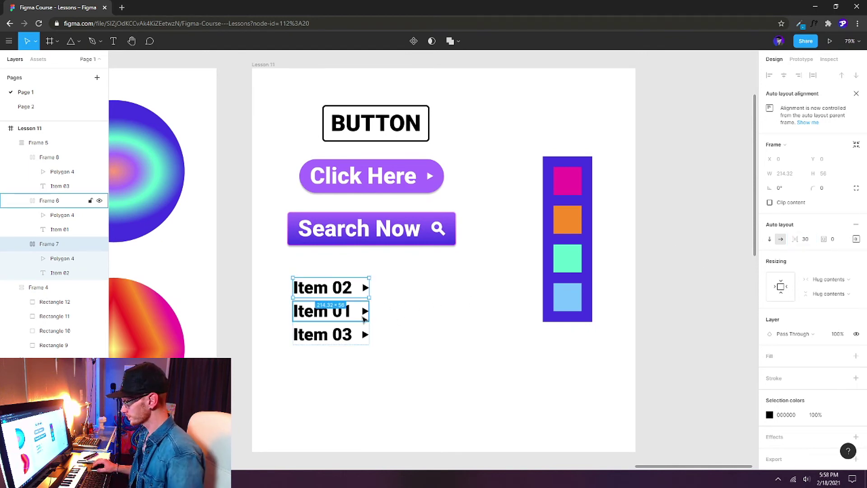
pyautogui.click(362, 319)
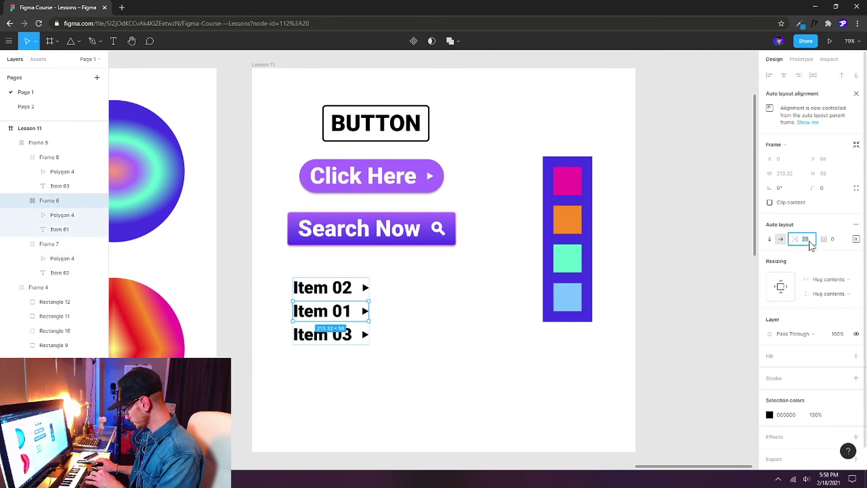
pyautogui.click(360, 334)
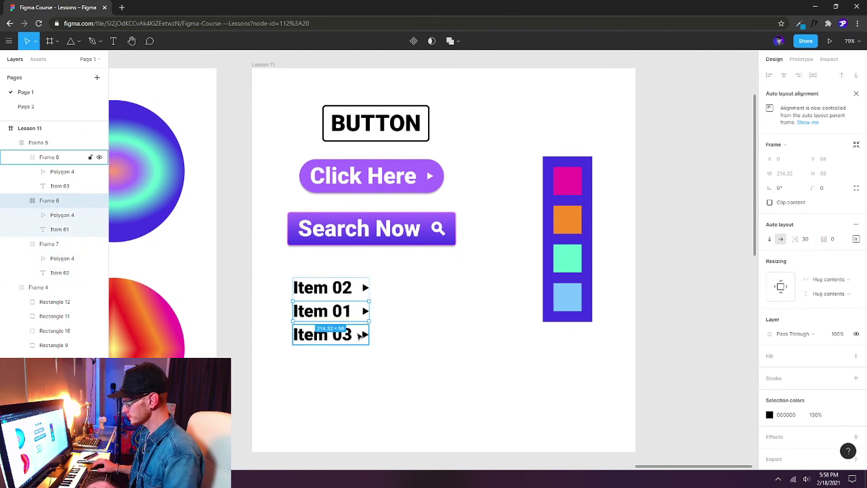
pyautogui.click(809, 244)
pyautogui.click(428, 304)
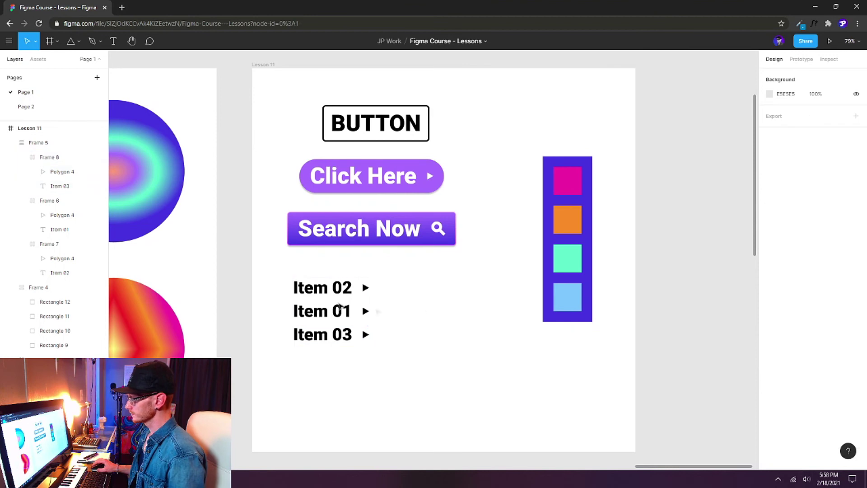
pyautogui.click(325, 297)
pyautogui.moveTo(326, 297); pyautogui.dragTo(326, 285)
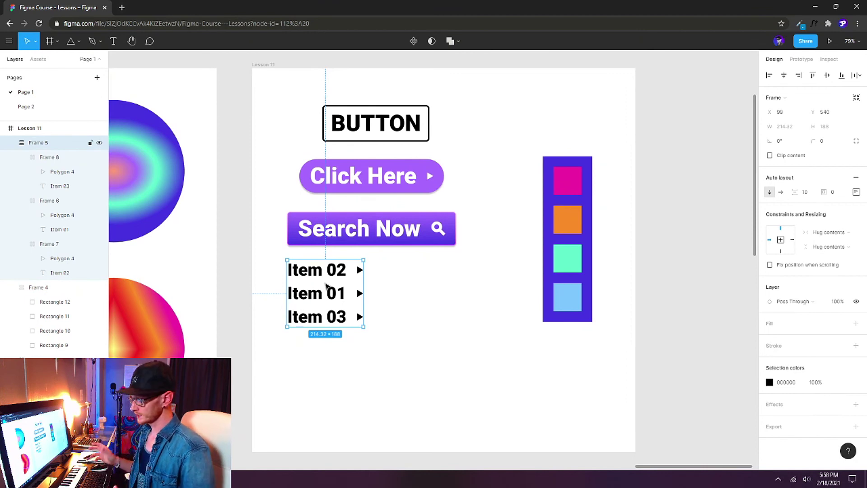
# Step: Replace the top row's text with 'Auto layouts are great', widening Frame 5 to 527.32 × 188
pyautogui.doubleClick(340, 276)
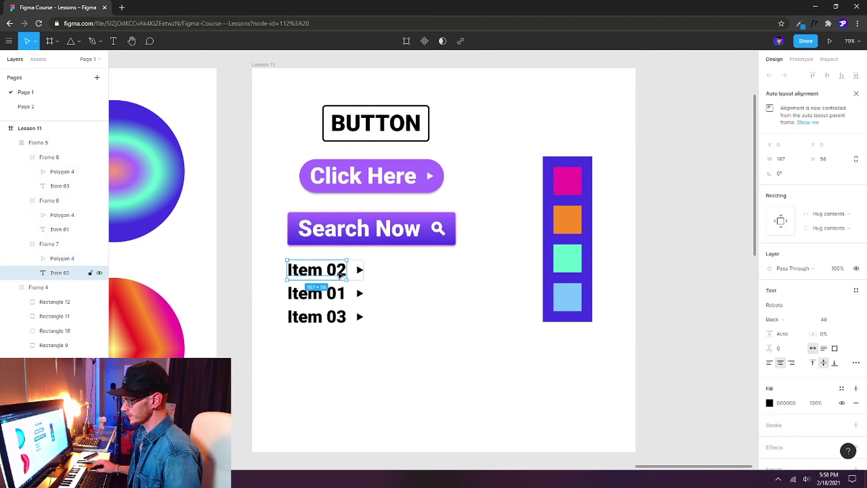
pyautogui.doubleClick(348, 278)
pyautogui.click(344, 271)
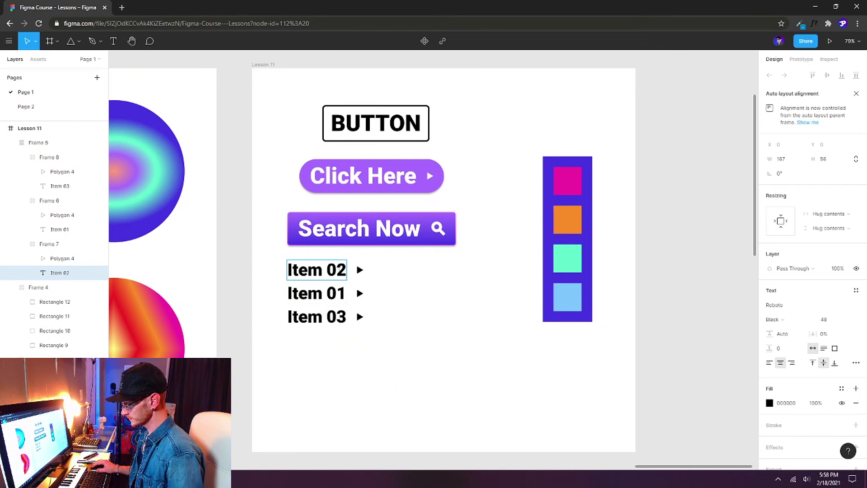
pyautogui.hotkey('ctrl', 'a')
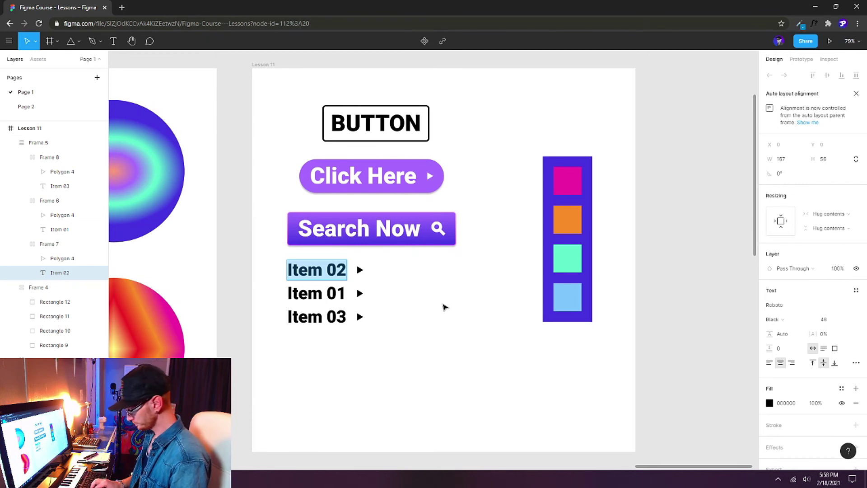
pyautogui.write('Auto layouts ar')
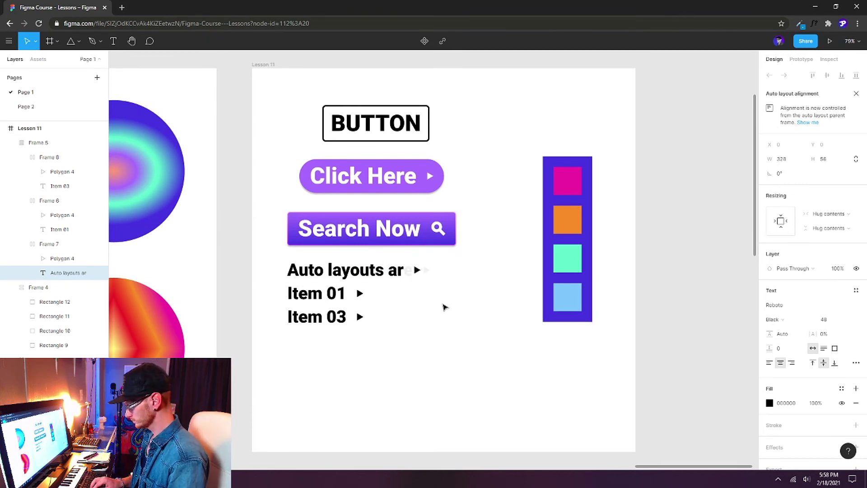
pyautogui.write('e great')
pyautogui.press('Escape')
pyautogui.press('Escape')
pyautogui.press('Escape')
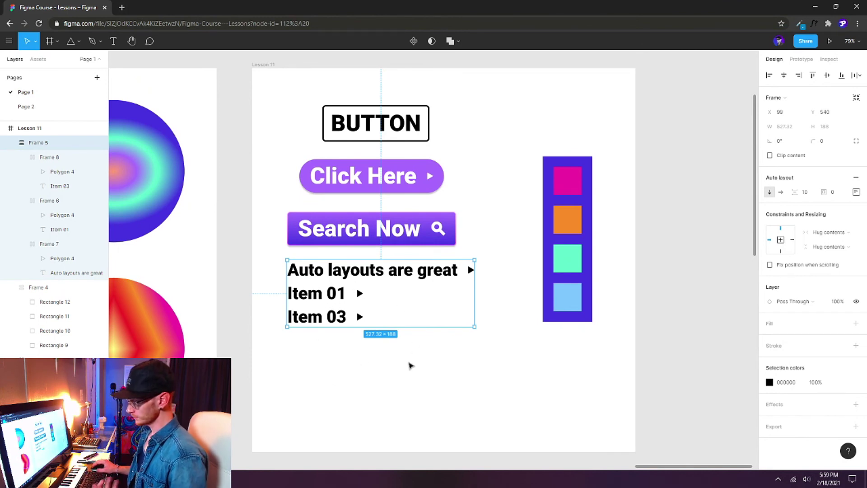
pyautogui.click(409, 359)
pyautogui.click(378, 321)
pyautogui.click(401, 385)
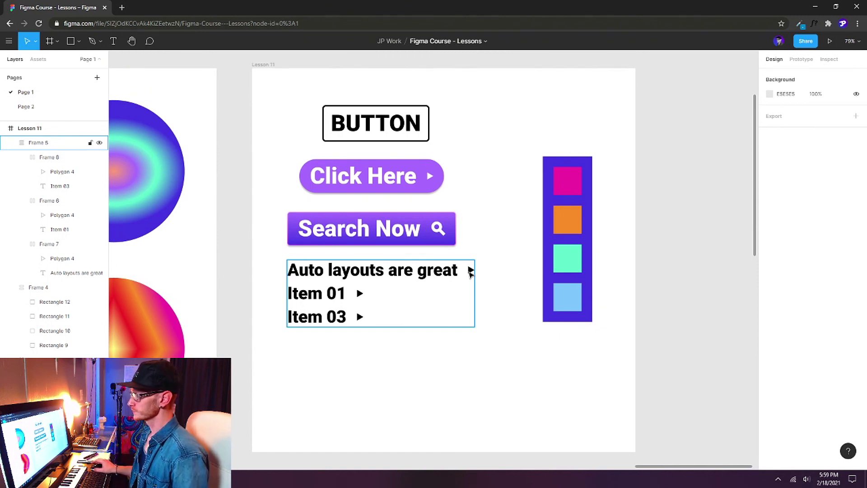
# Step: Give the item list frame 30 padding
pyautogui.click(470, 272)
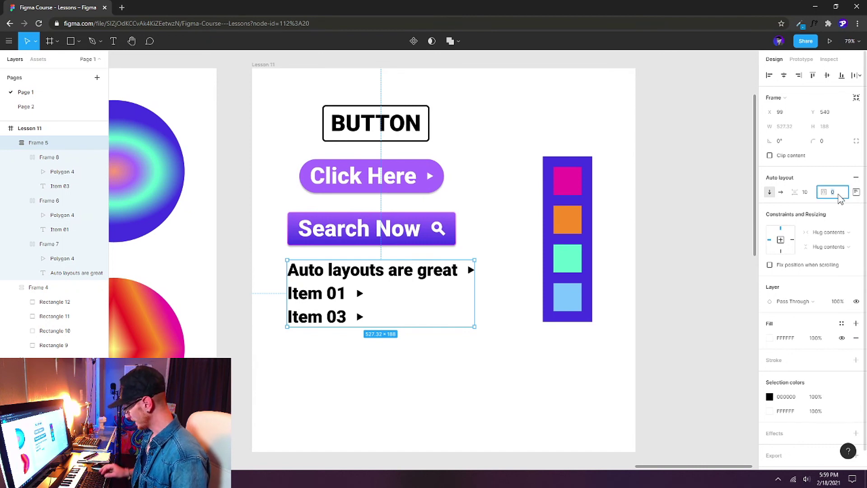
pyautogui.write('30')
pyautogui.press('Return')
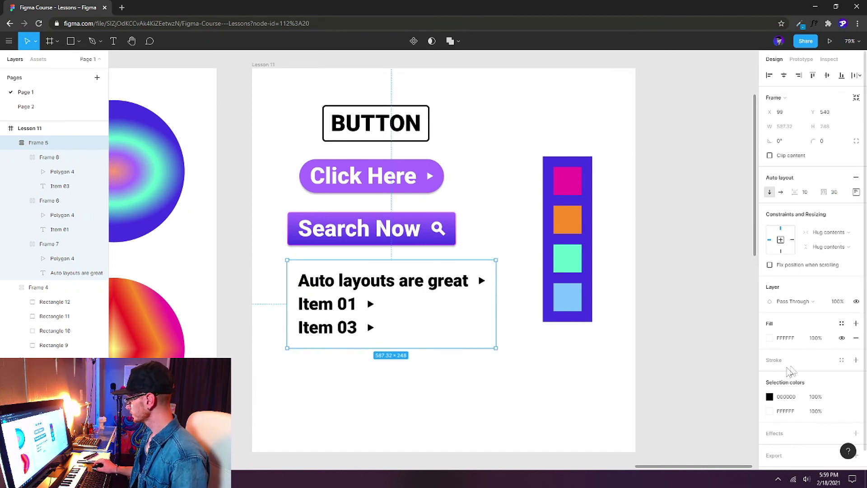
# Step: Fill the list frame with grey C4C4C4 and nudge it slightly down
pyautogui.click(770, 338)
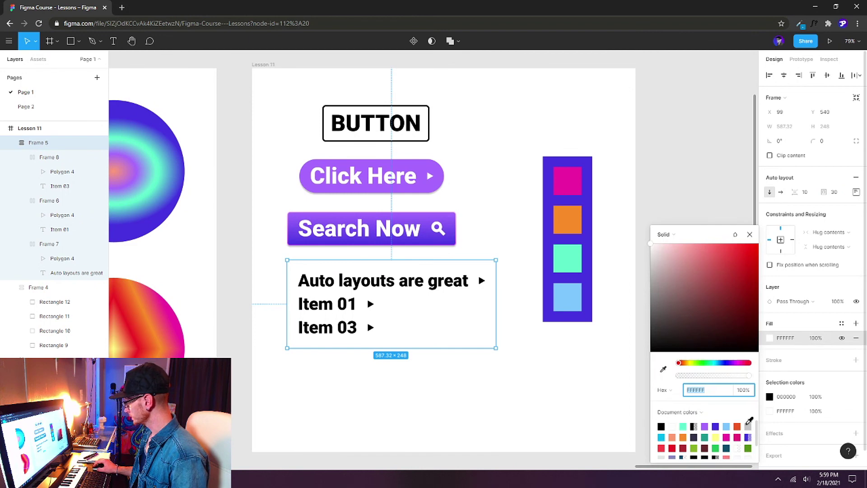
pyautogui.click(747, 425)
pyautogui.click(750, 235)
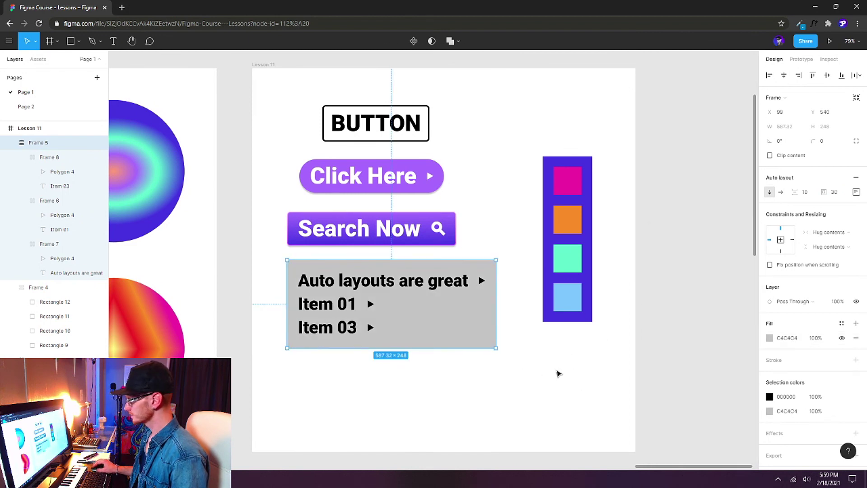
pyautogui.moveTo(429, 327)
pyautogui.mouseDown()
pyautogui.moveTo(443, 339)
pyautogui.moveTo(433, 335)
pyautogui.mouseUp()
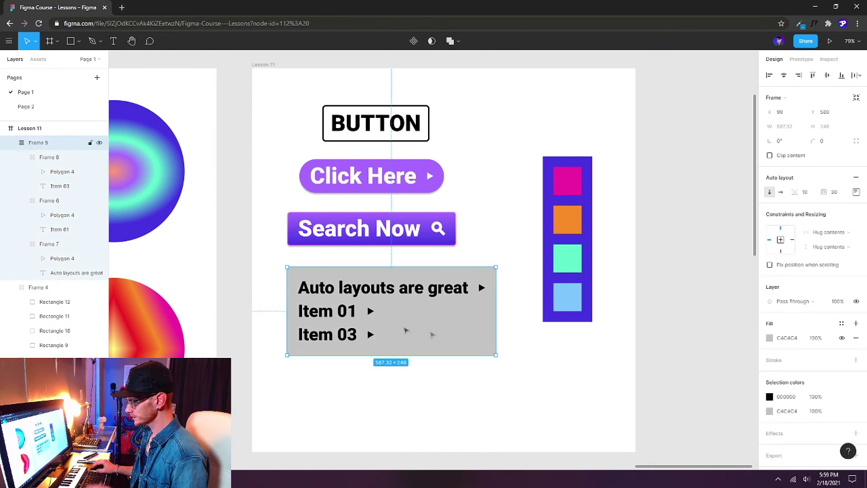
# Step: Change the top row's label back to 'Item 01'
pyautogui.doubleClick(381, 288)
pyautogui.doubleClick(406, 288)
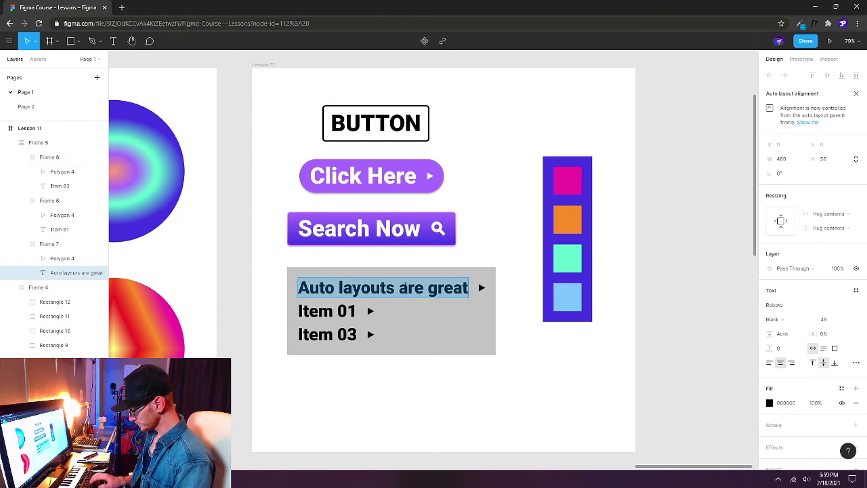
pyautogui.write('Item 01')
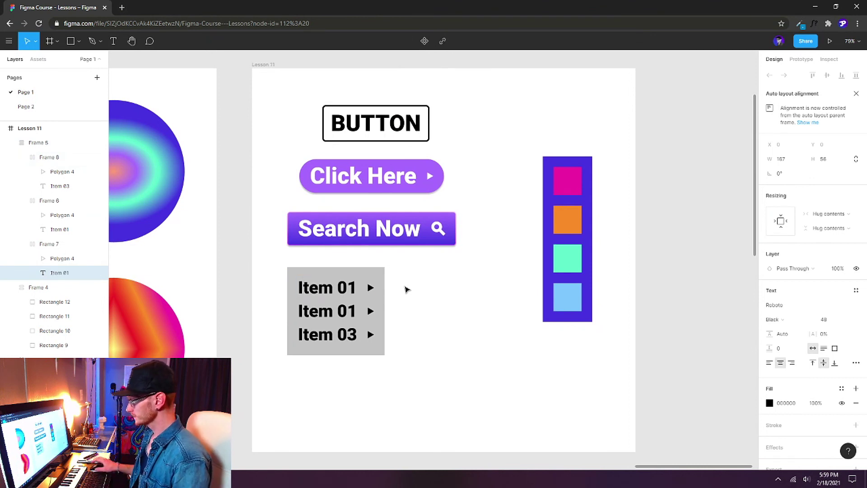